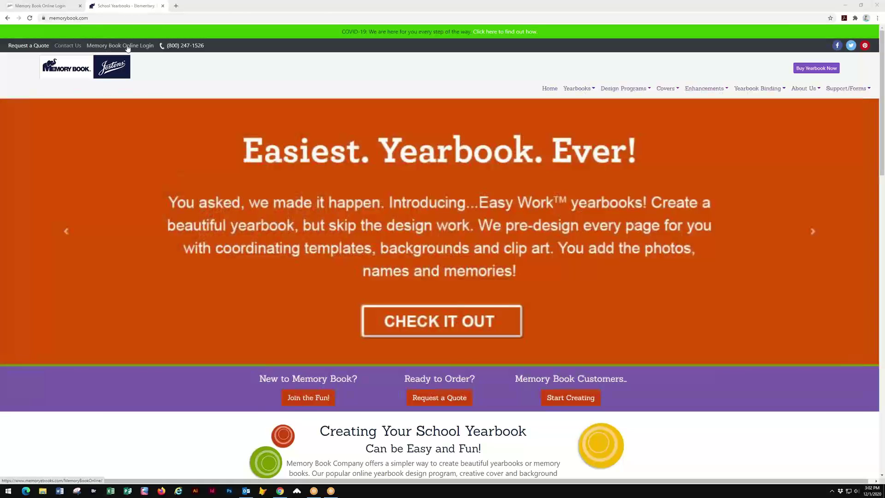
- Open the Memory Book Online Login page from the memorybook.com top bar
click(130, 46)
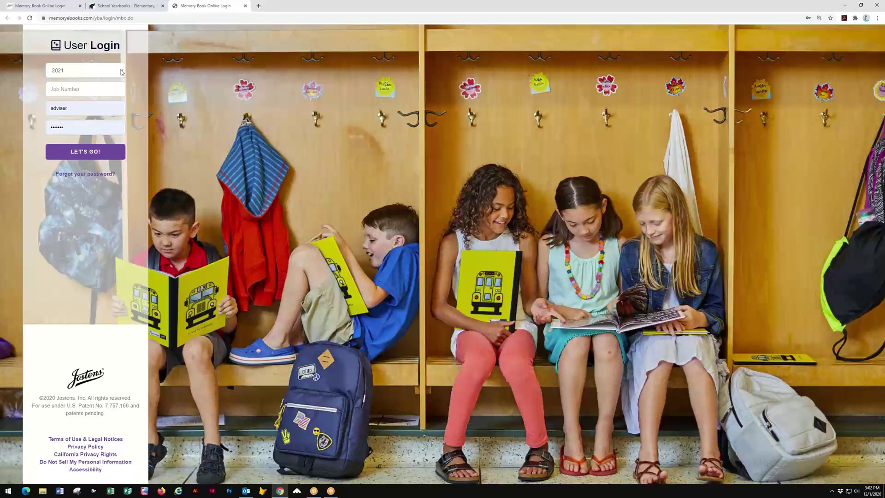
- Keep the year on 2021, enter the school's job number, and log in with LET'S GO!
click(122, 72)
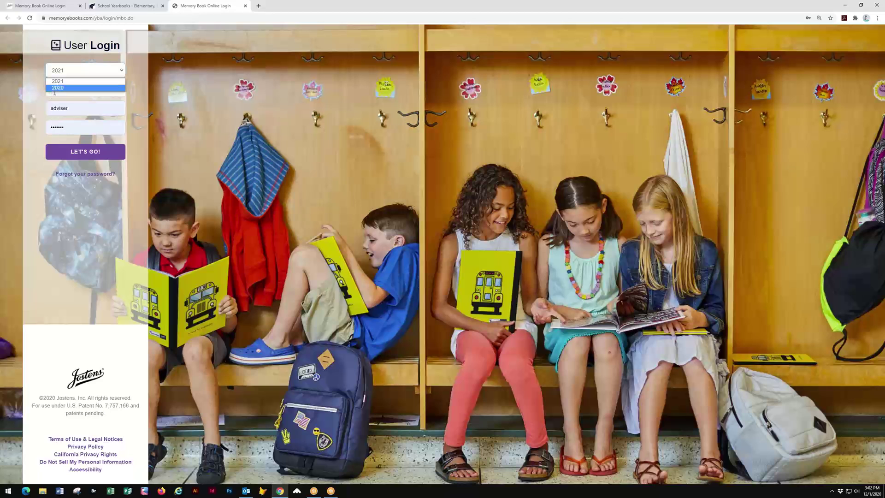
click(147, 92)
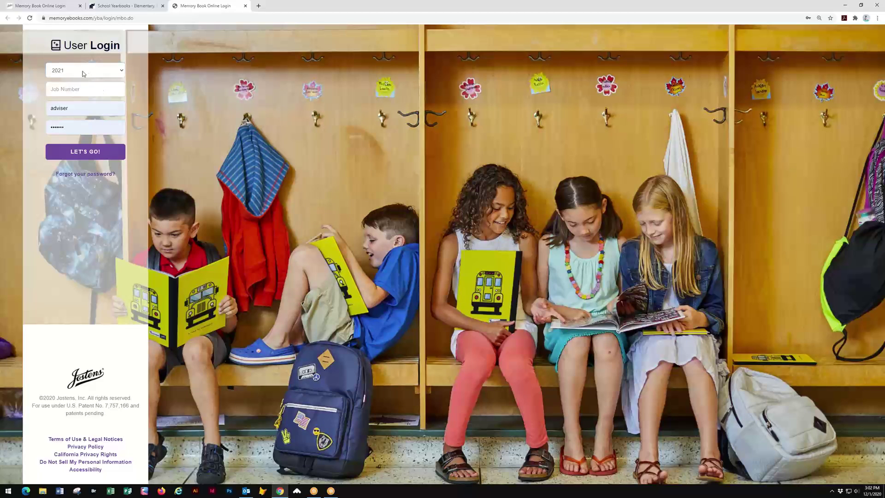
click(95, 88)
click(86, 152)
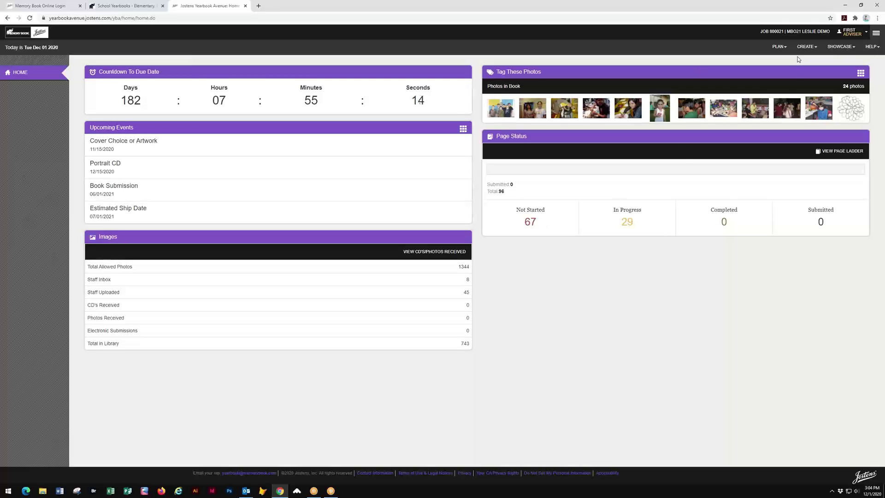
- Open Page Ladder from the PLAN menu to see each spread's section, staff and status
click(783, 50)
click(751, 62)
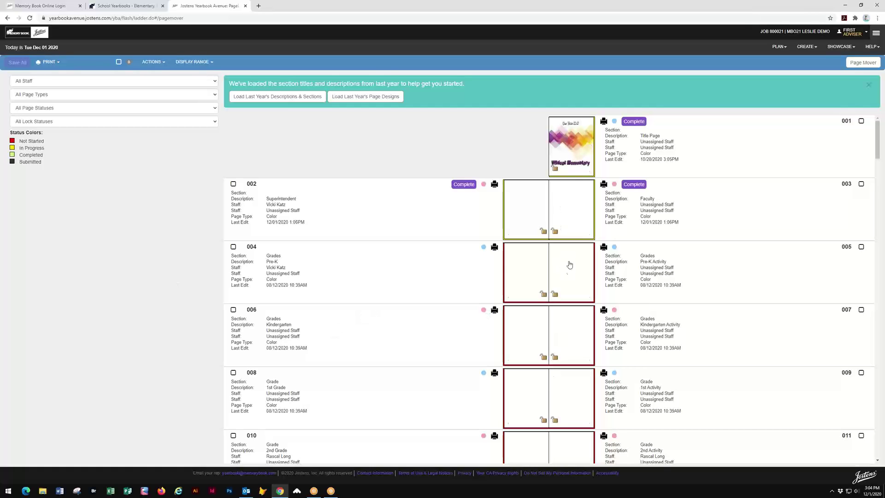
scroll(569, 276, down, 2)
scroll(570, 285, down, 6)
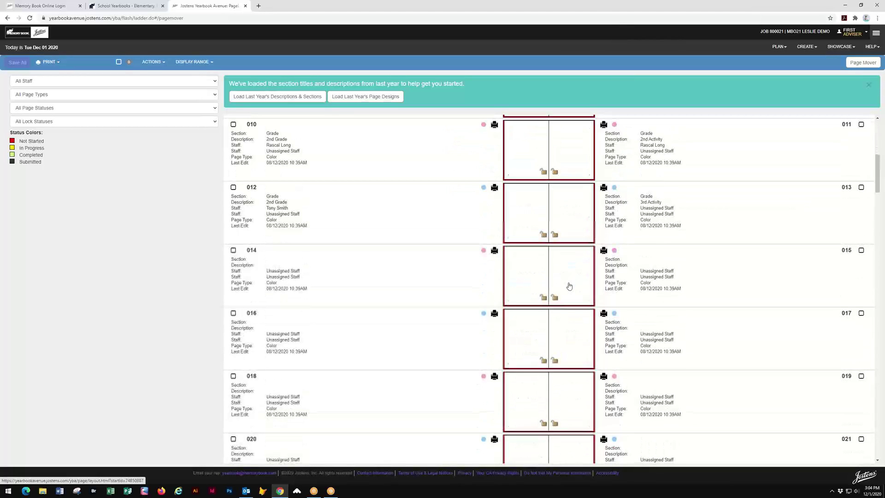
scroll(569, 285, up, 6)
scroll(569, 286, up, 2)
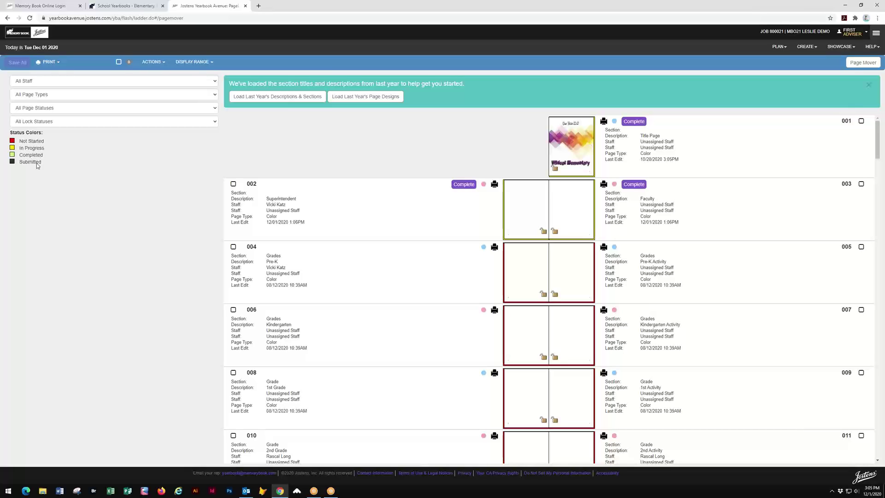
scroll(440, 266, down, 1)
scroll(440, 267, down, 8)
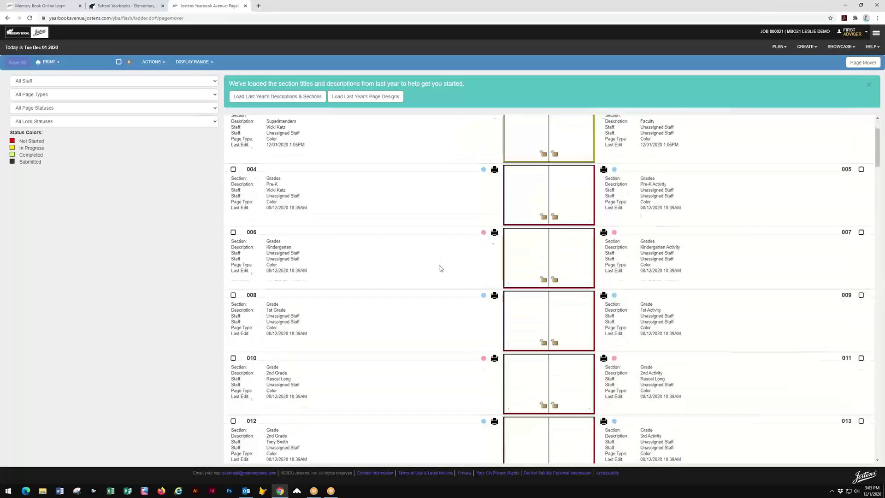
scroll(441, 272, down, 7)
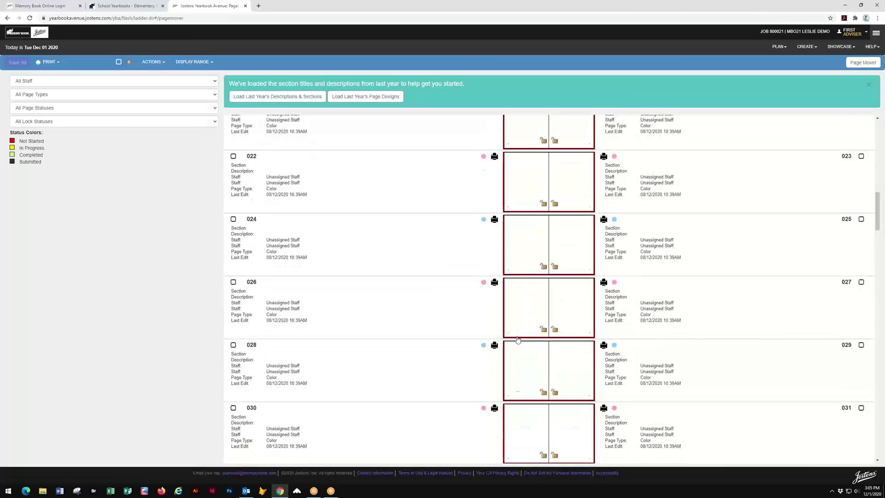
scroll(523, 412, down, 6)
scroll(525, 415, up, 5)
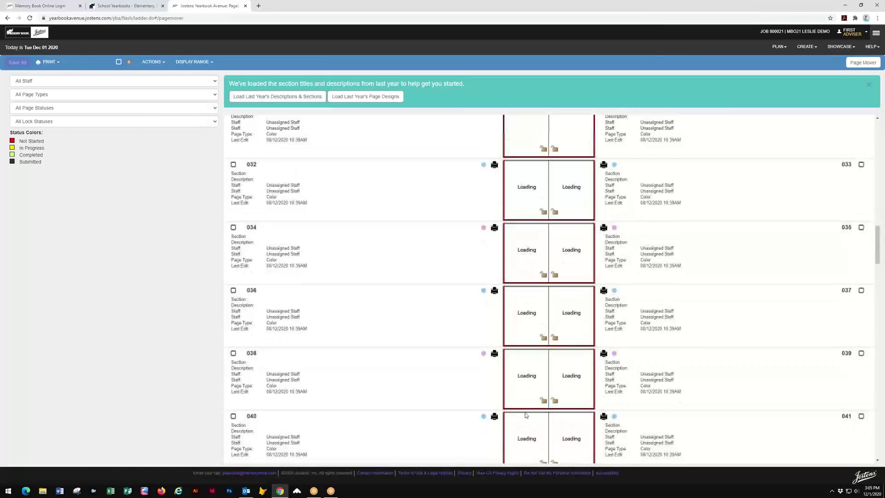
scroll(526, 415, up, 12)
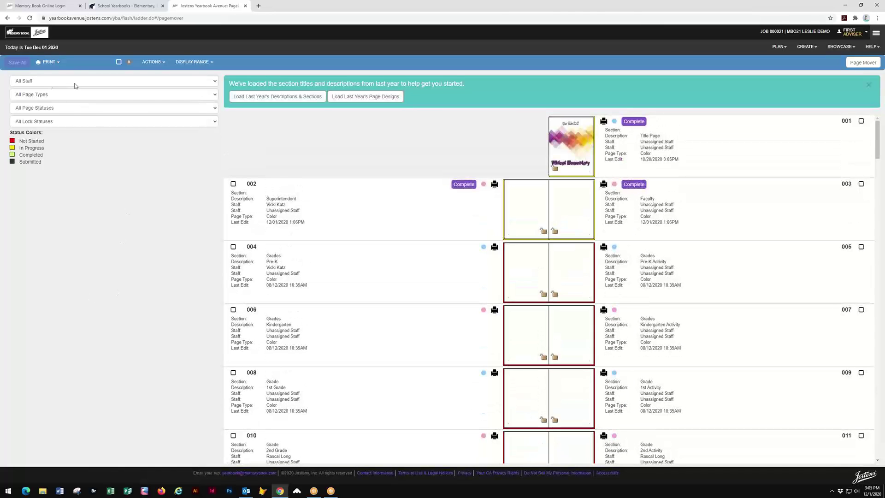
click(214, 82)
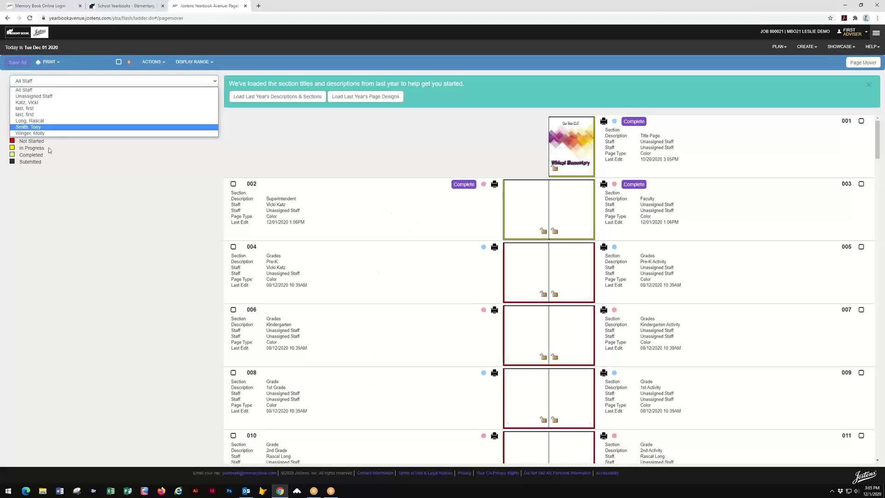
click(124, 189)
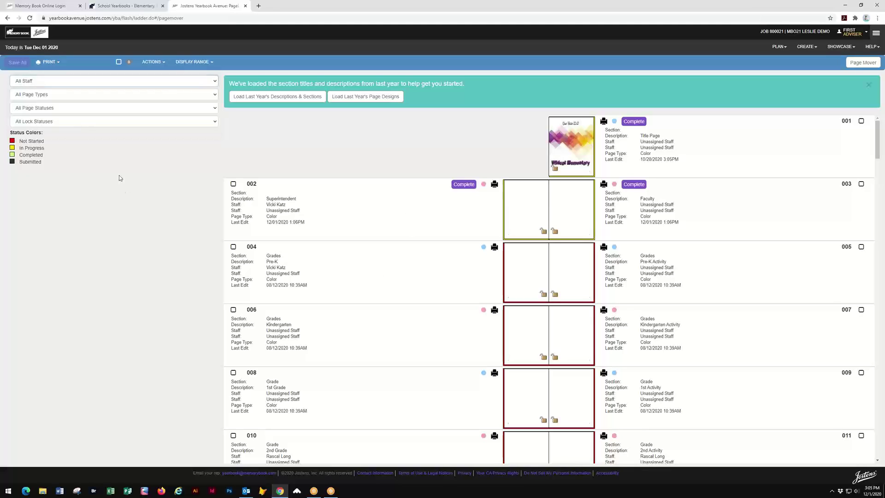
click(217, 94)
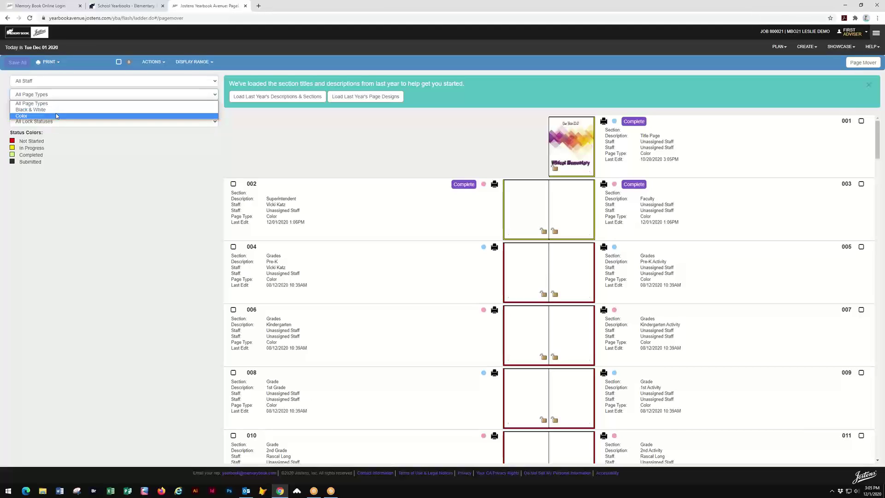
click(85, 169)
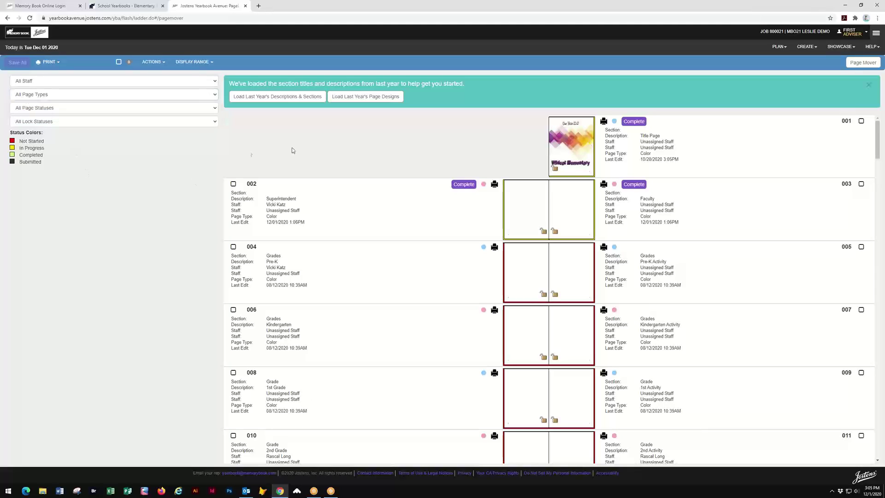
click(214, 110)
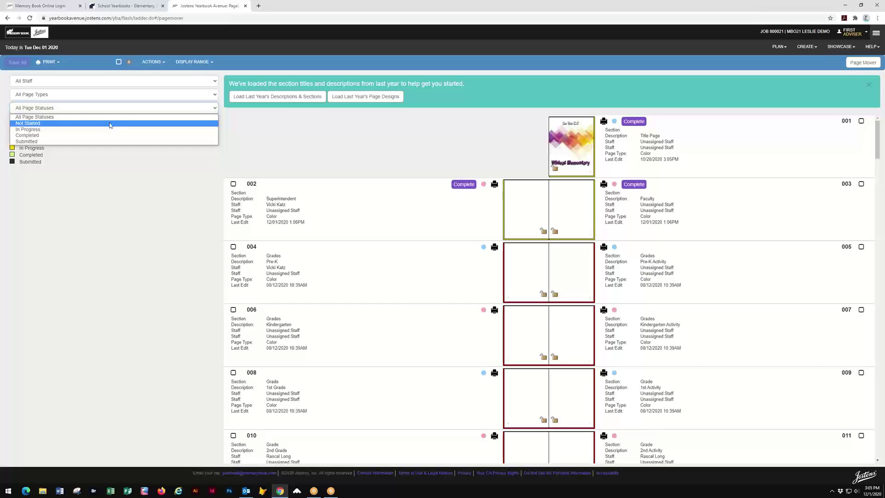
click(90, 171)
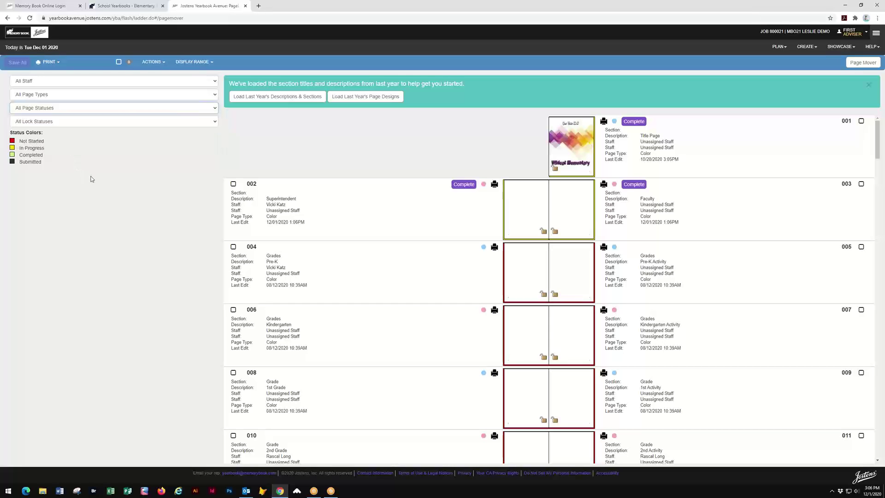
click(215, 109)
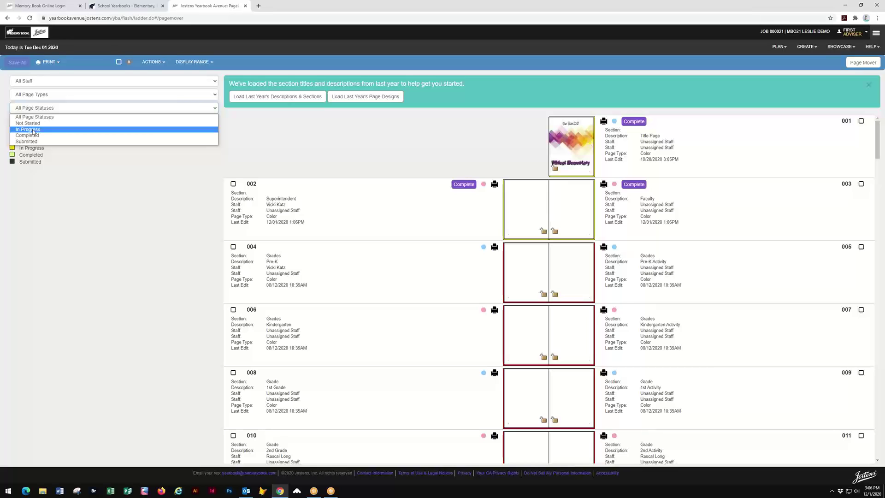
click(33, 132)
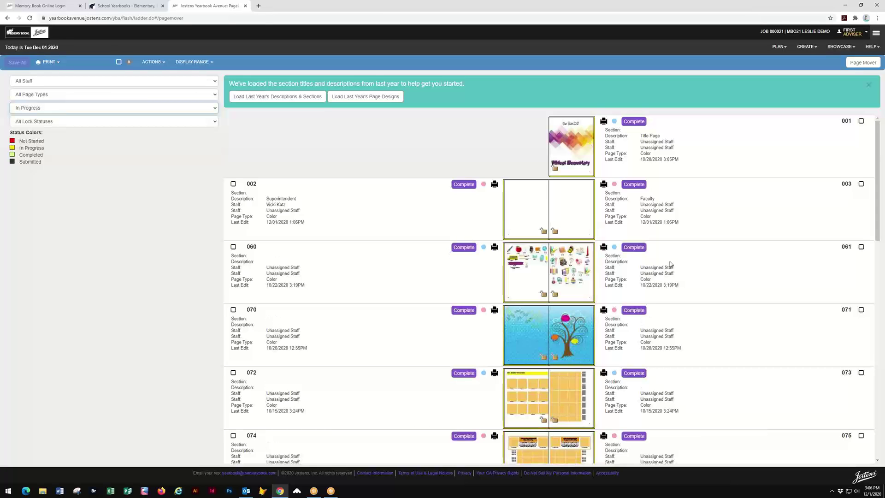
scroll(722, 225, down, 10)
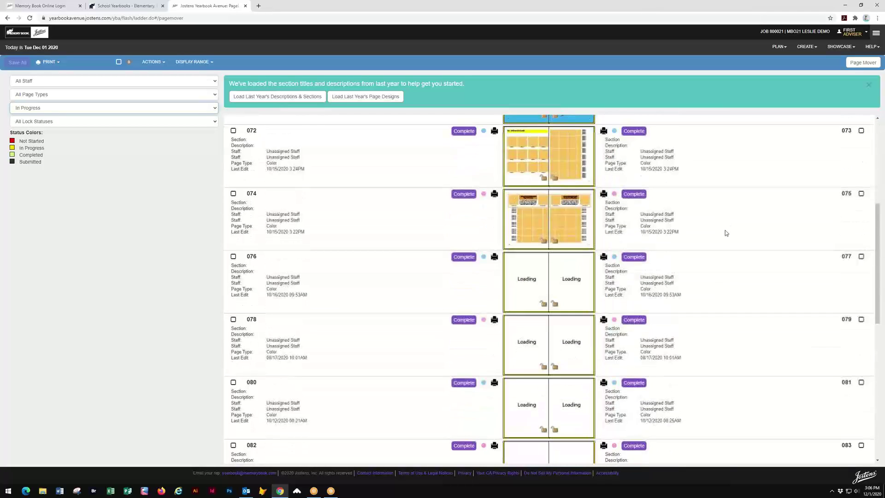
scroll(725, 231, down, 3)
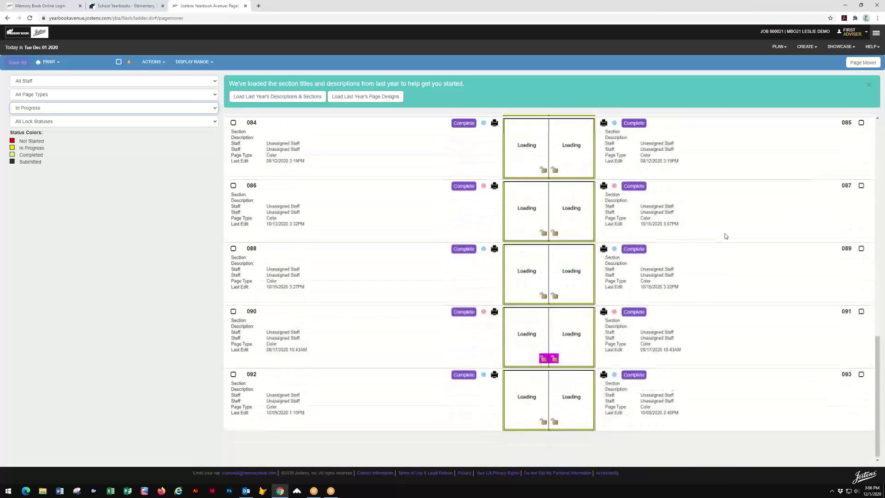
scroll(727, 241, up, 10)
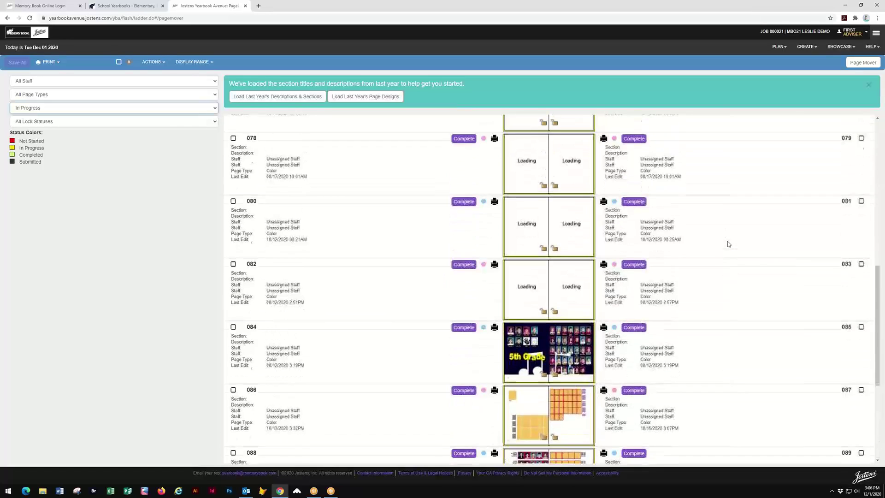
scroll(728, 244, up, 5)
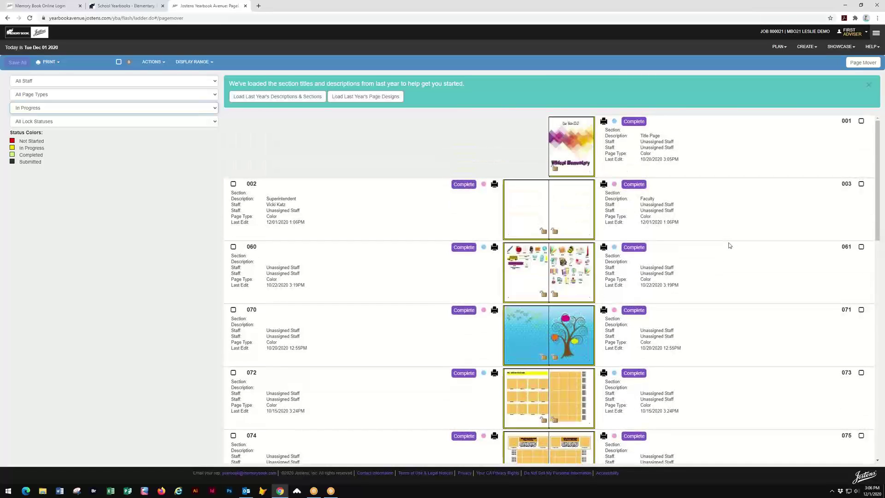
click(215, 108)
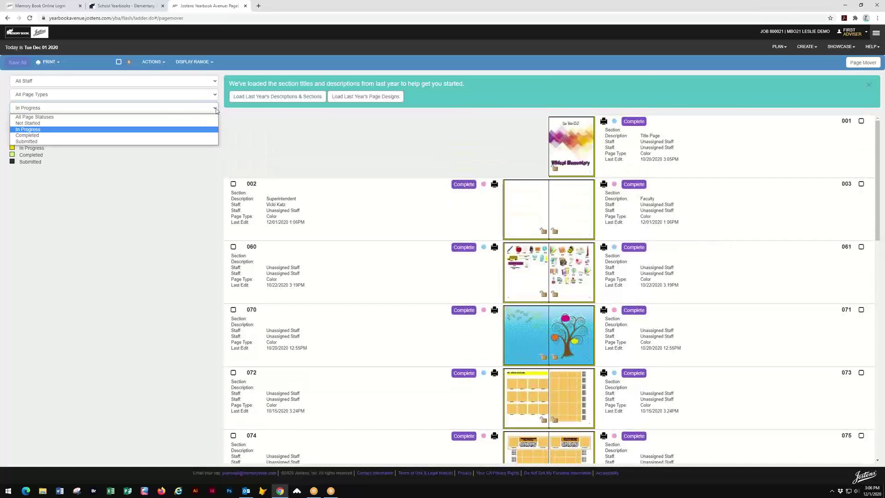
click(57, 118)
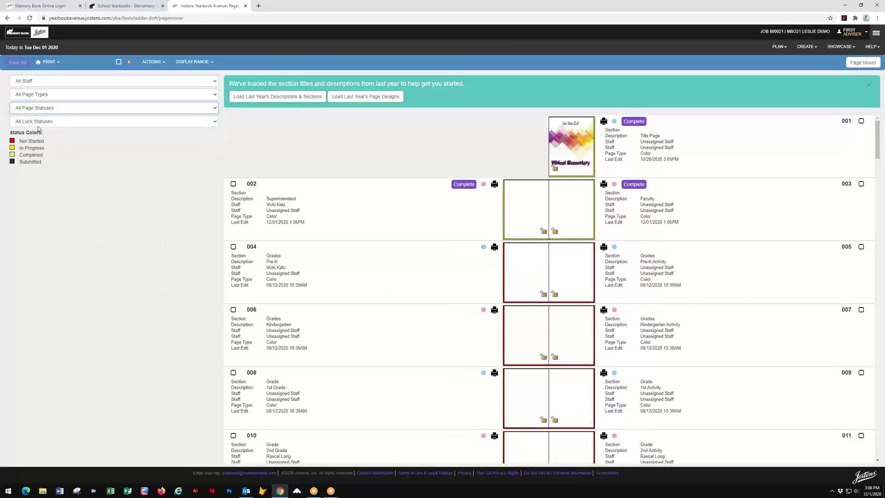
- Leave the lock filter on All Lock Statuses and show the Print All / Print Ladder menu
click(215, 122)
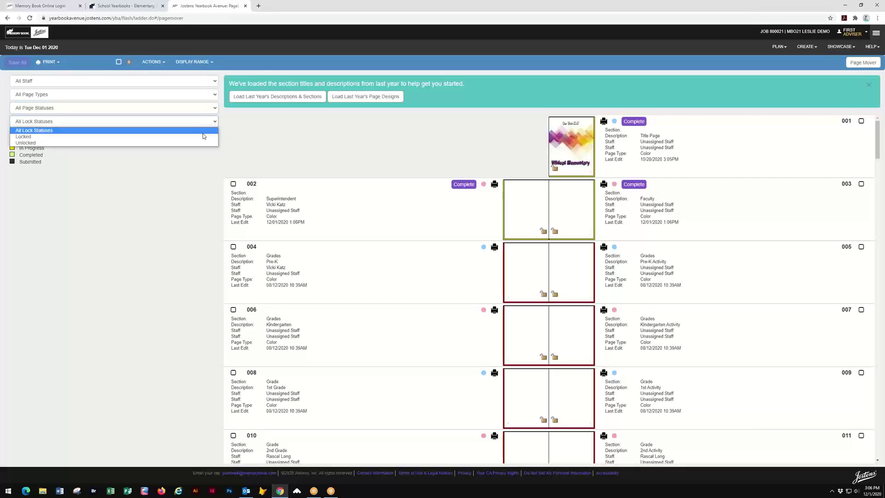
click(168, 184)
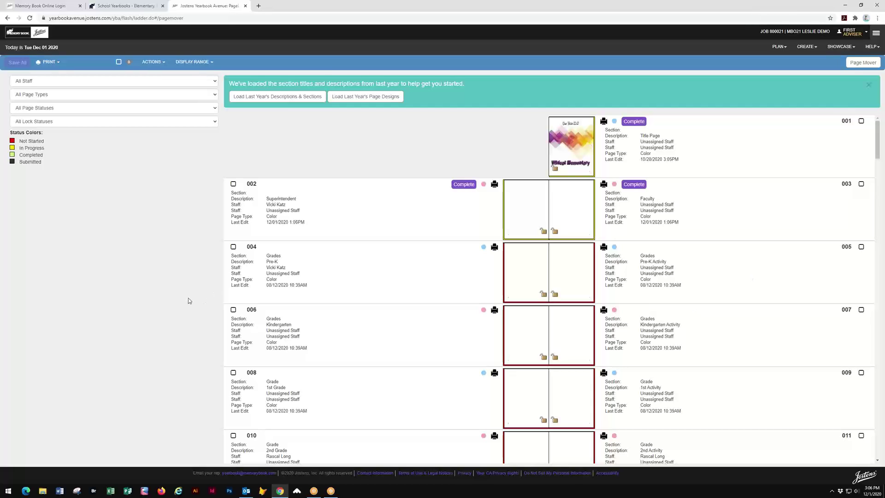
click(56, 64)
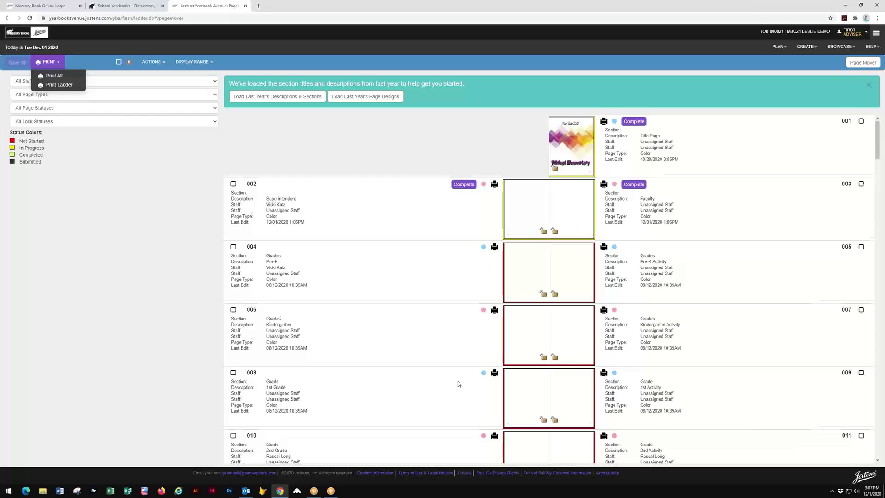
- Dismiss the Print menu and show the Actions menu: Complete, Return, Submit, Lock, Unlock
scroll(458, 383, down, 2)
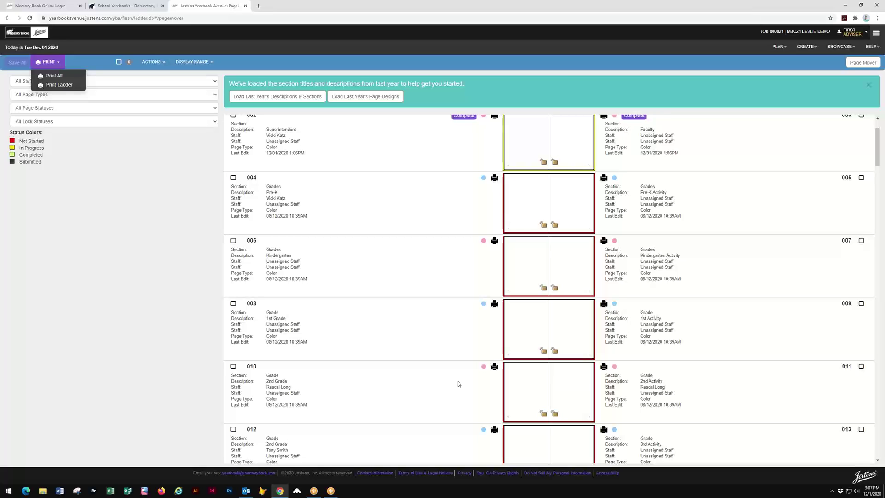
scroll(459, 383, up, 2)
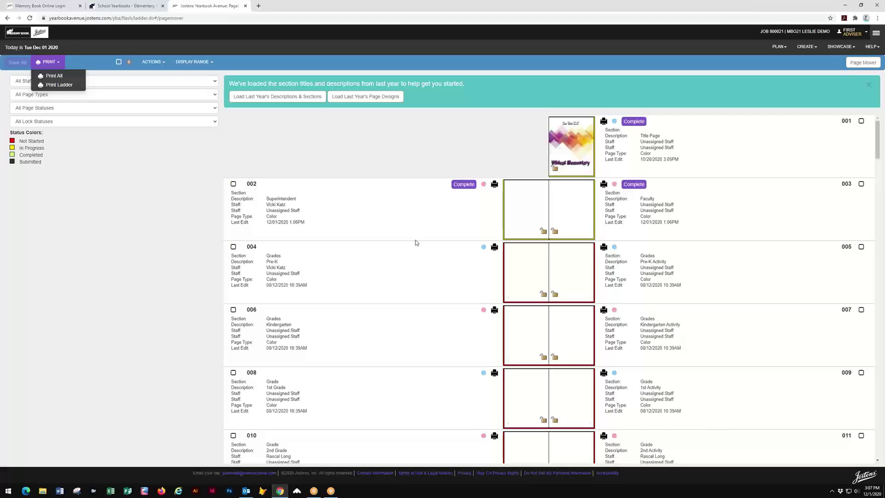
click(253, 154)
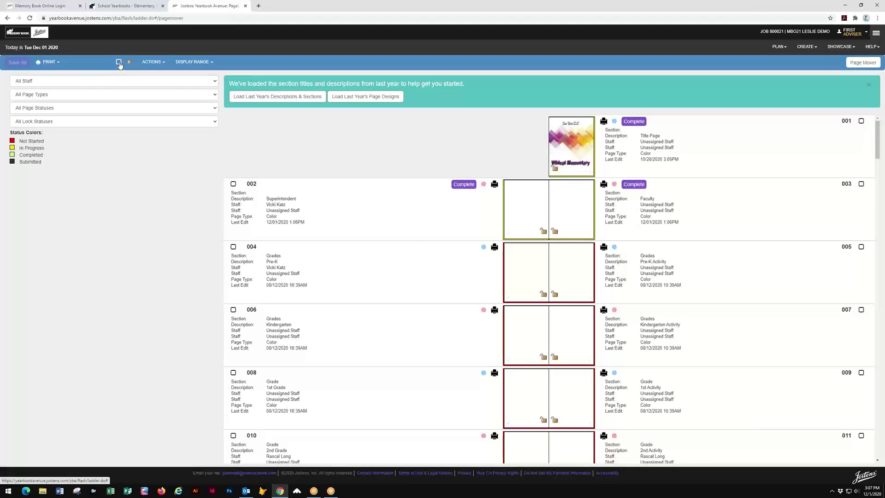
click(164, 64)
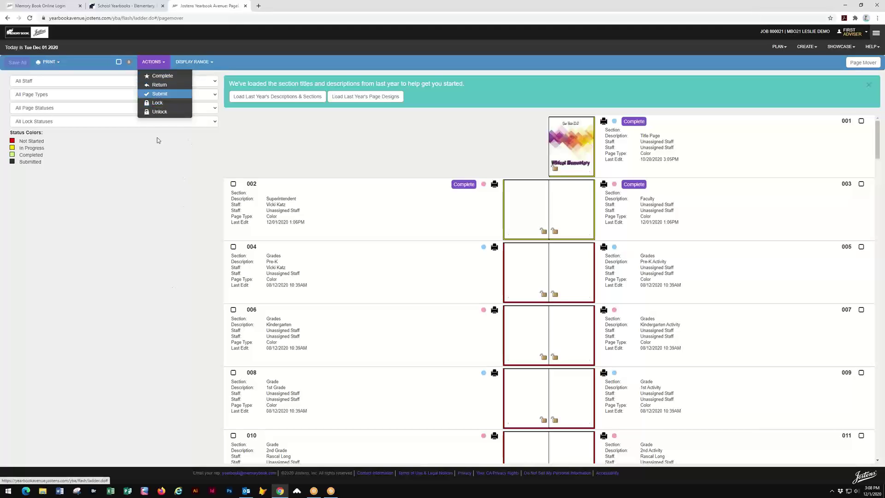
click(206, 62)
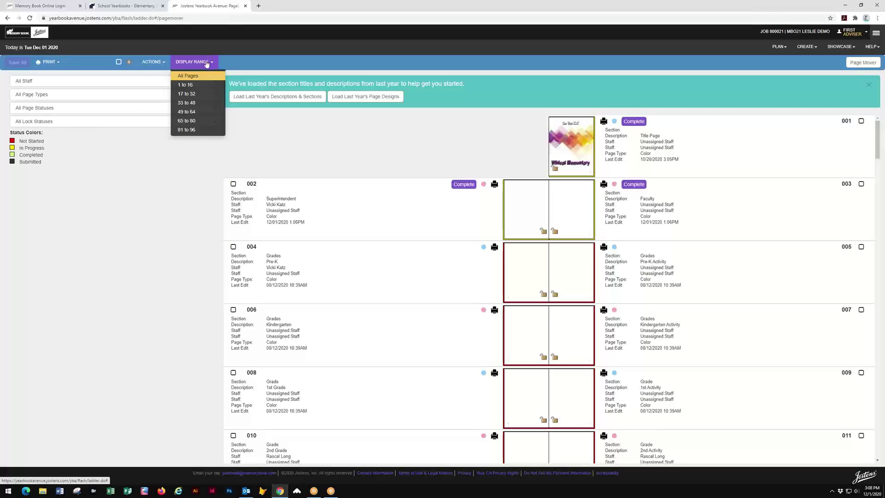
click(191, 153)
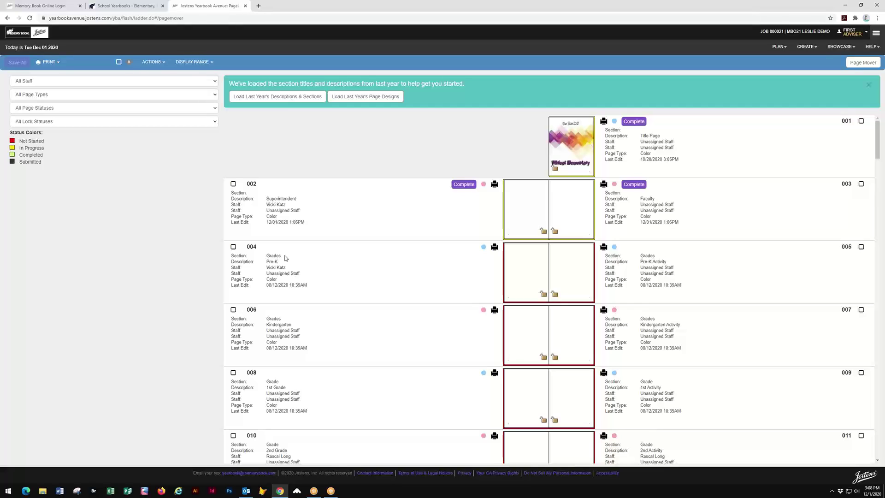
- Enter 'Admin' as page 002's section and Save All on the page ladder
click(283, 194)
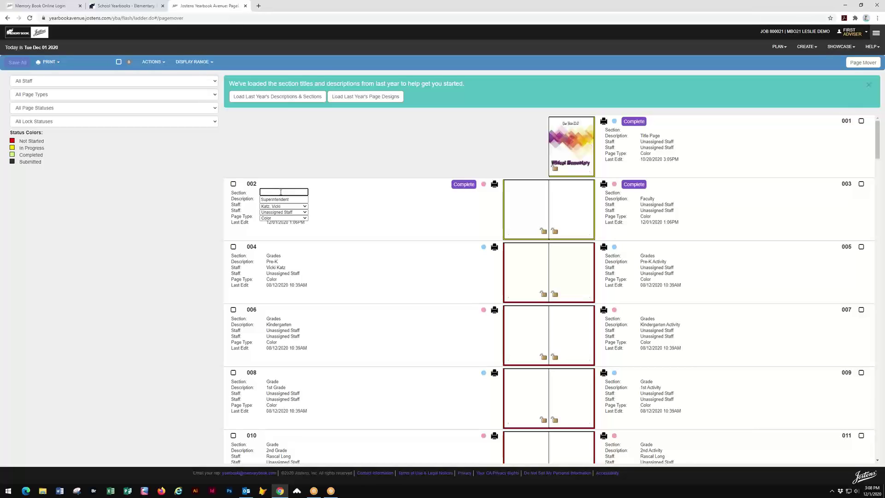
text(Administrative)
click(349, 167)
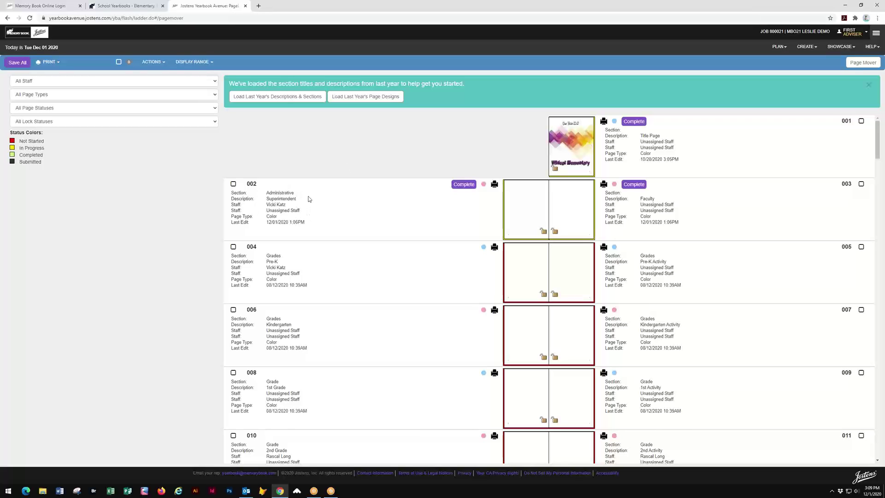
click(18, 63)
click(787, 48)
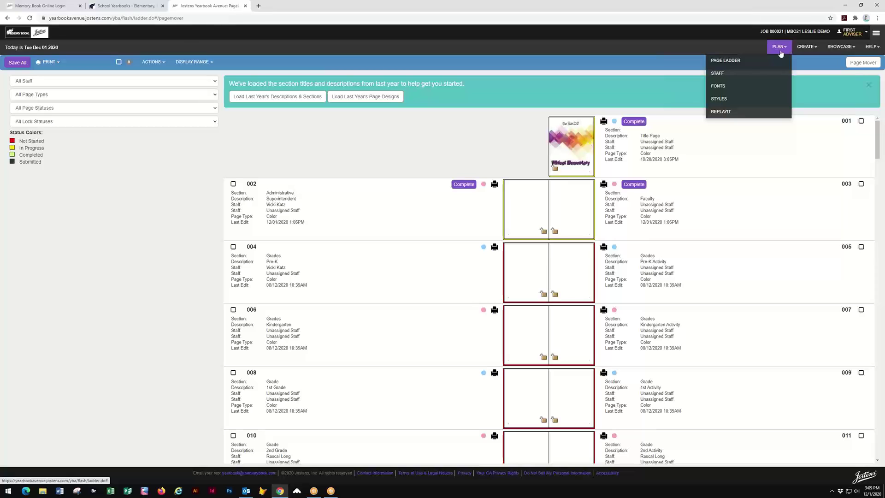
- Go to PLAN > Staff and start a new entry with ADD STAFF
click(717, 74)
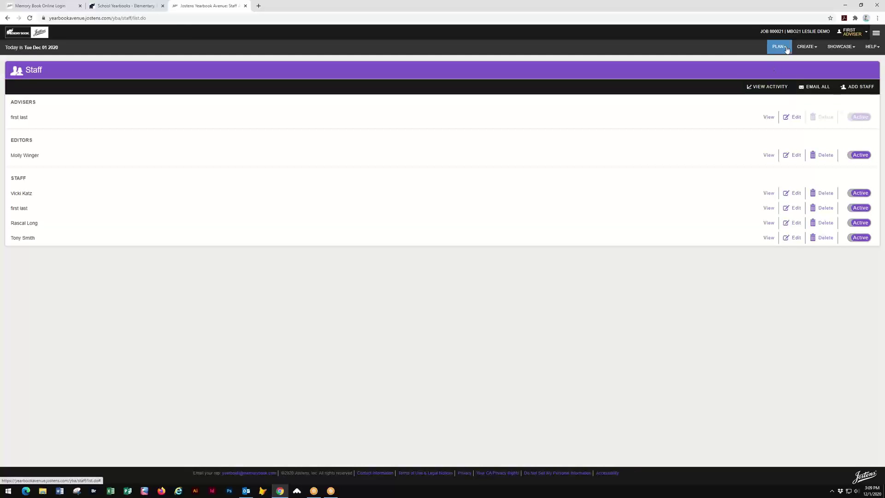
click(787, 48)
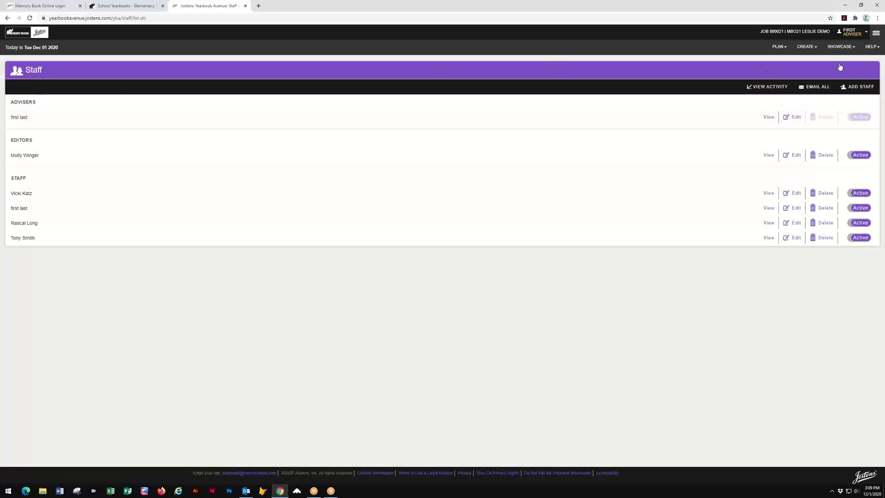
click(857, 87)
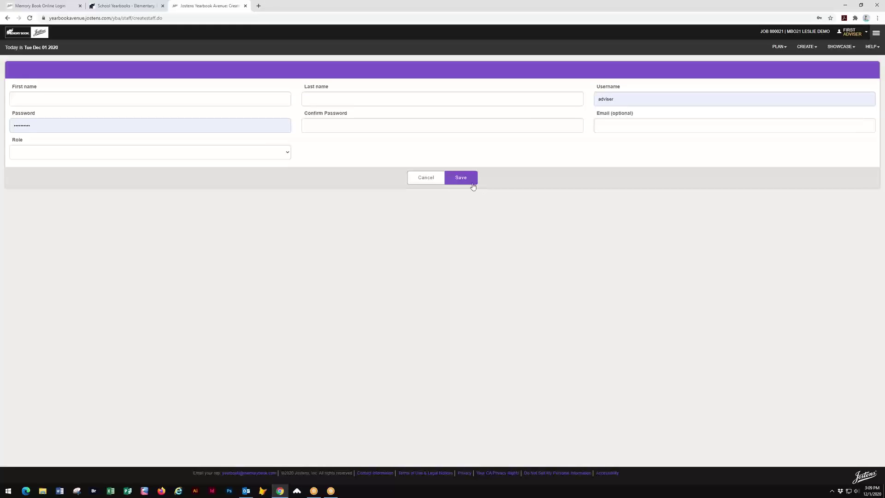
- Go back to the staff list without saving the Create Staff form
click(8, 18)
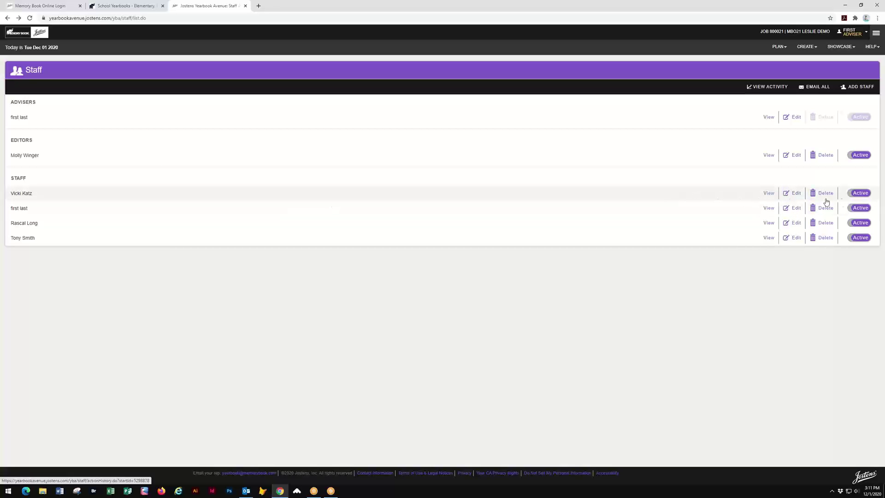
click(851, 197)
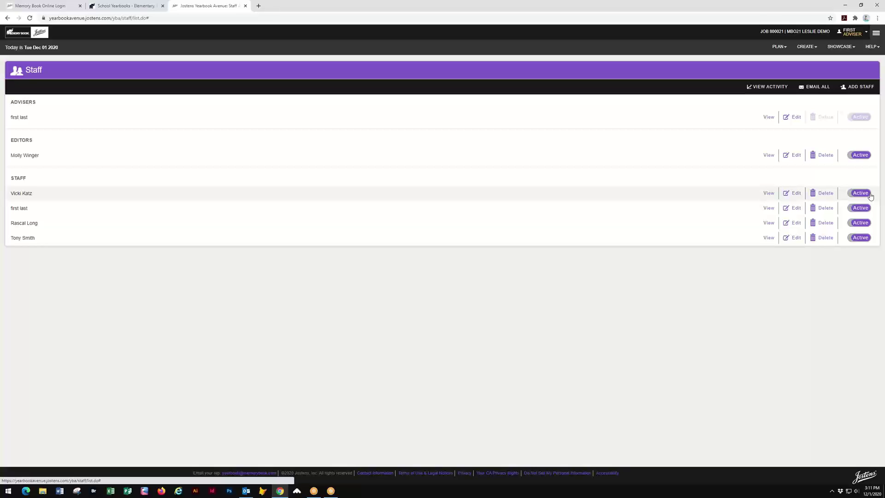
click(769, 194)
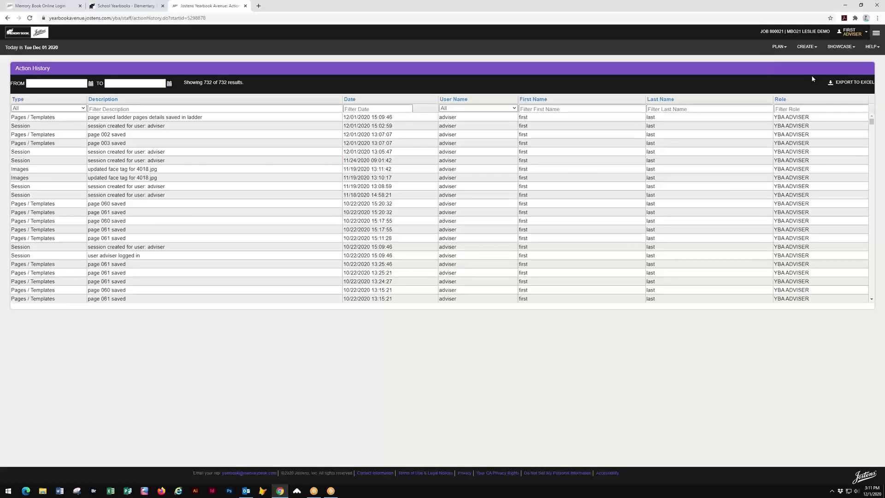
click(7, 18)
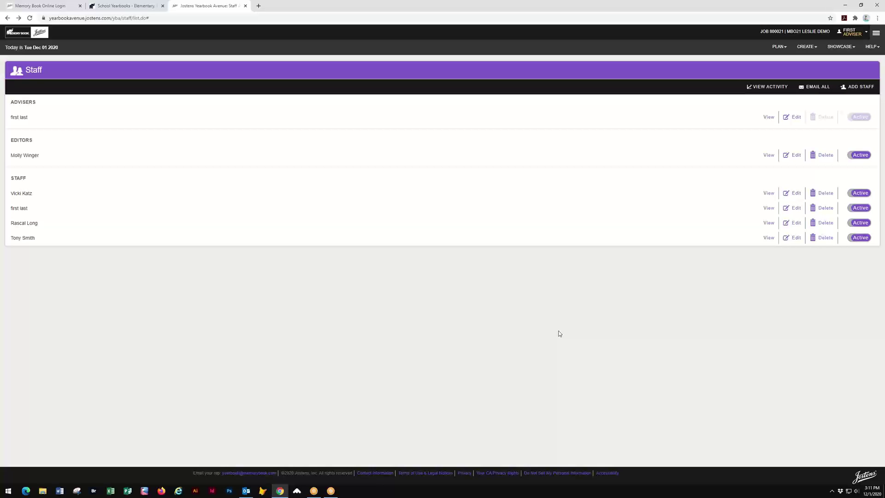
- Return to the Page Ladder through the PLAN menu
click(780, 47)
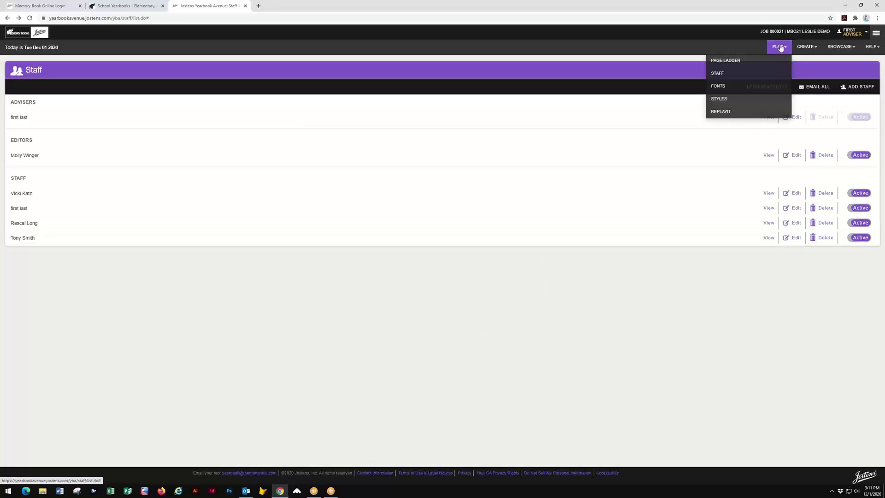
click(719, 89)
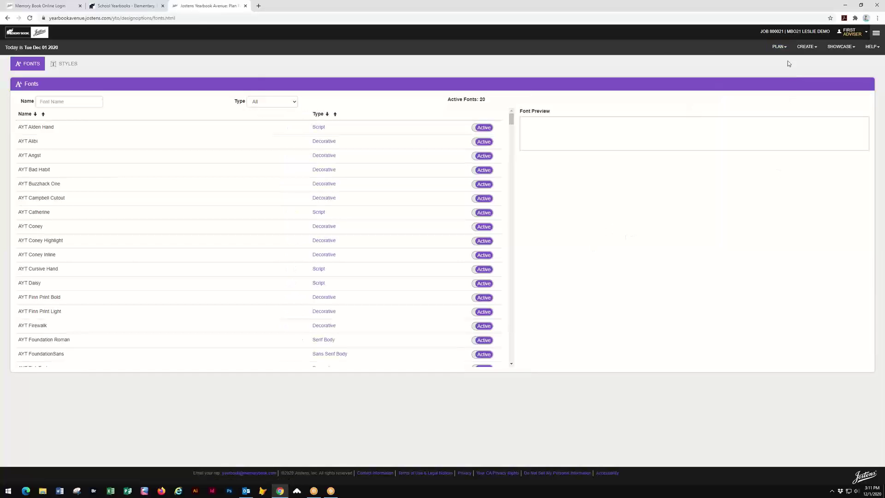
click(780, 47)
click(724, 59)
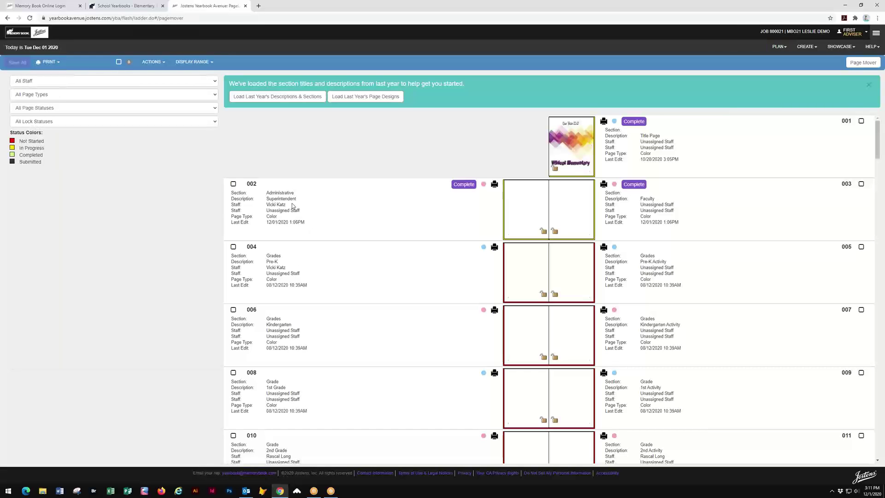
- Pick the same name in the Staff dropdown for pages 002 and 003
click(292, 206)
click(304, 207)
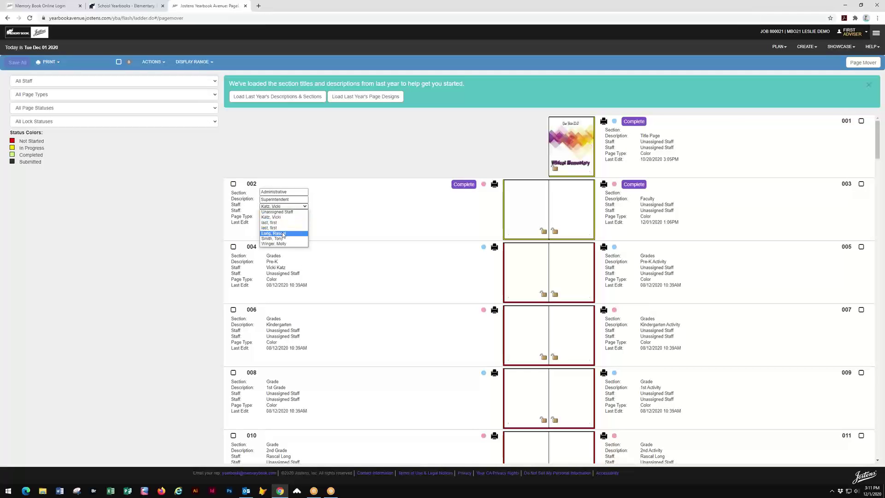
click(283, 234)
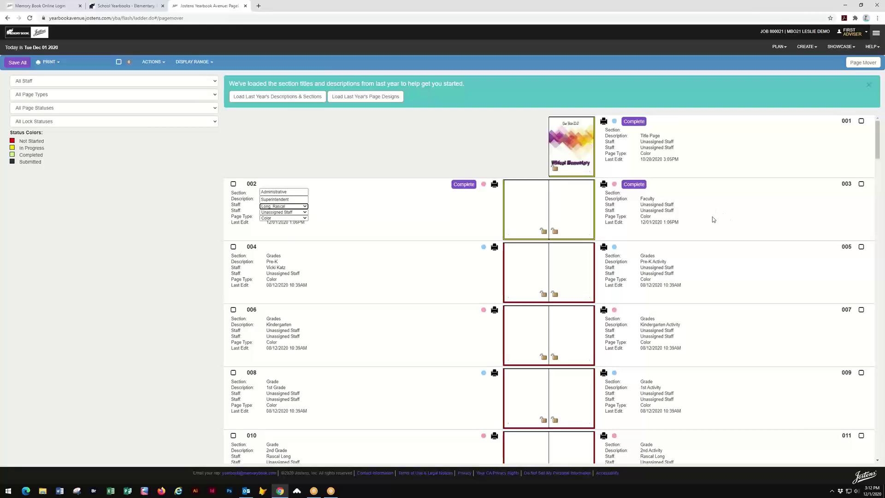
click(679, 208)
click(680, 207)
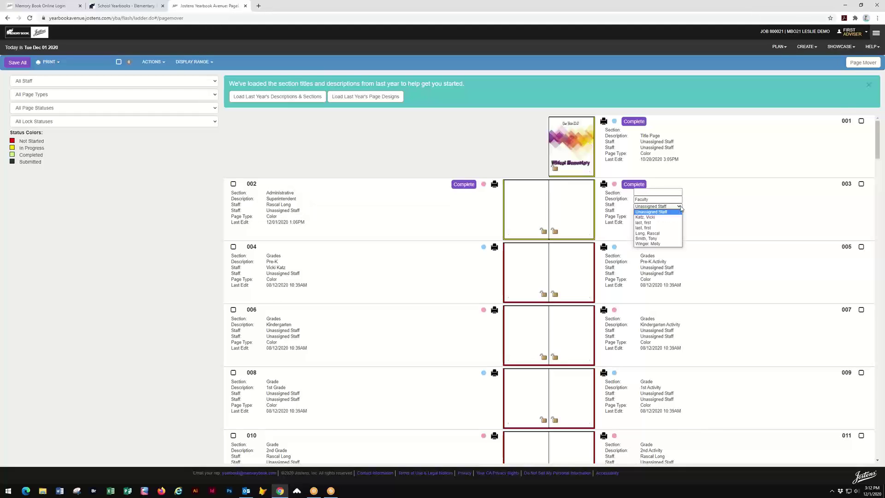
click(662, 234)
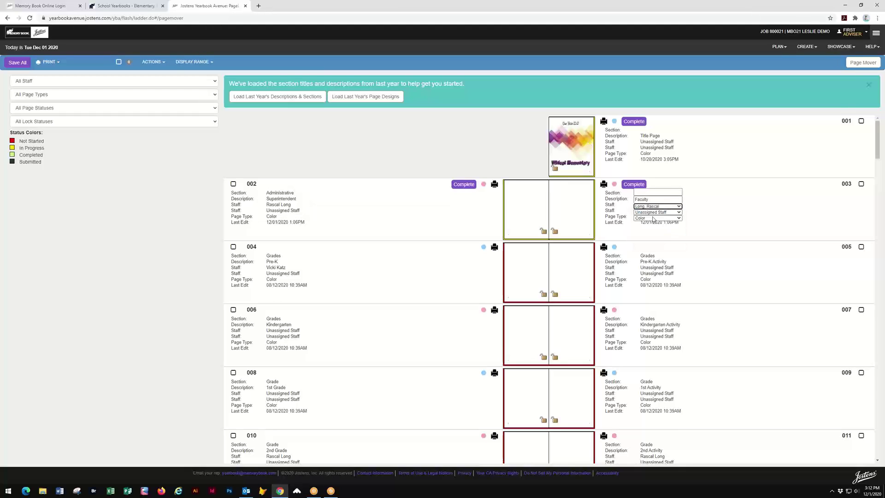
click(758, 207)
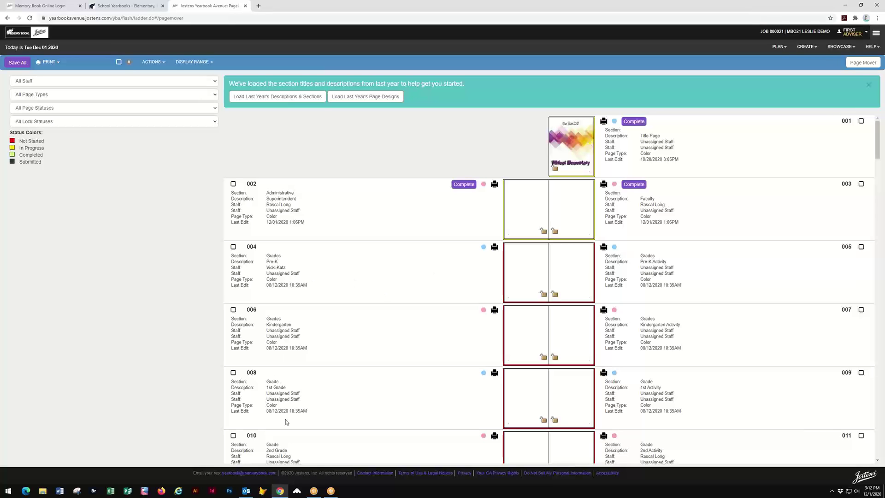
scroll(346, 352, down, 2)
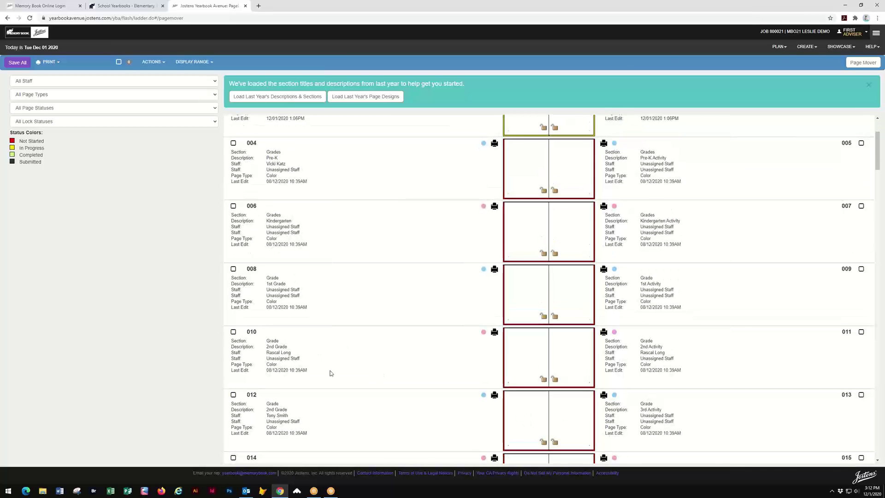
scroll(399, 330, up, 1)
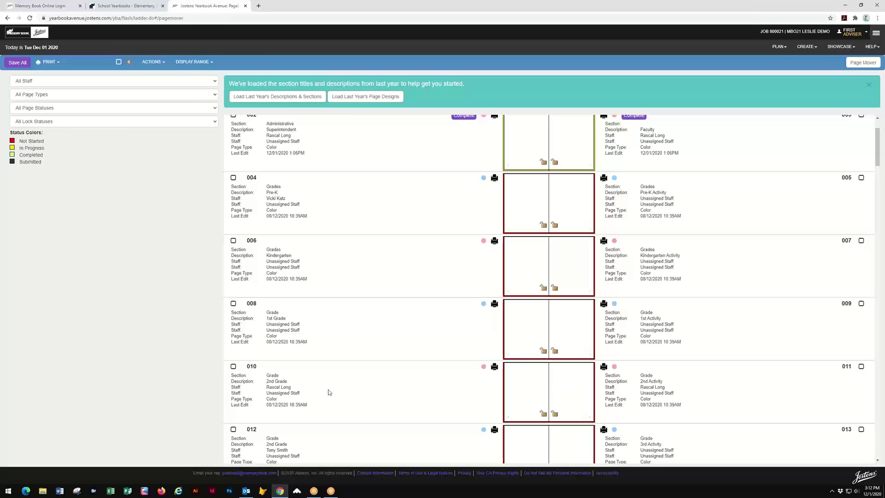
scroll(333, 387, down, 5)
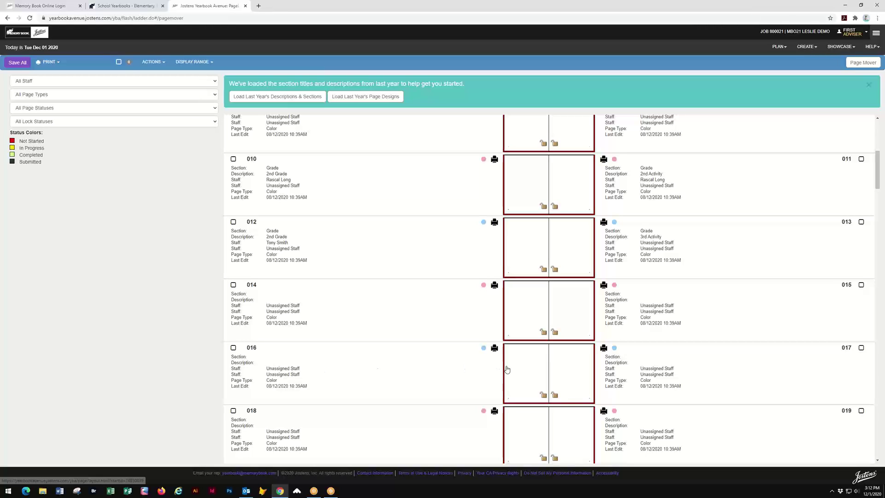
scroll(429, 328, up, 1)
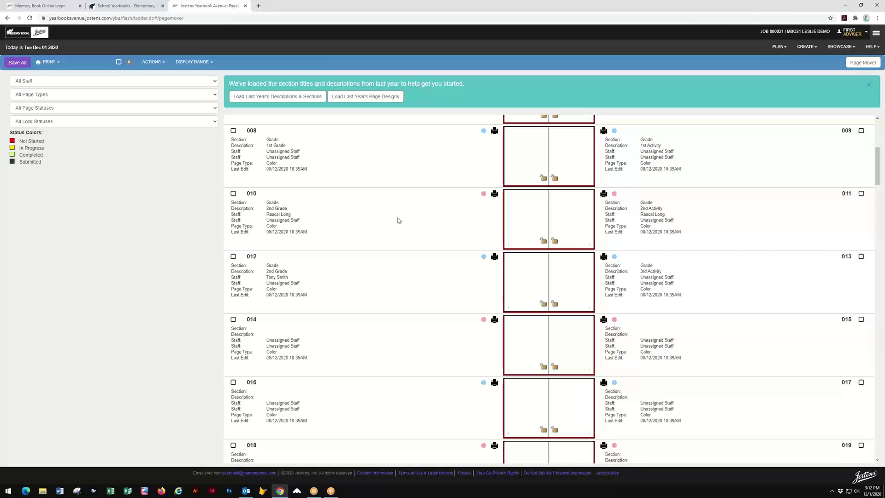
scroll(398, 220, up, 4)
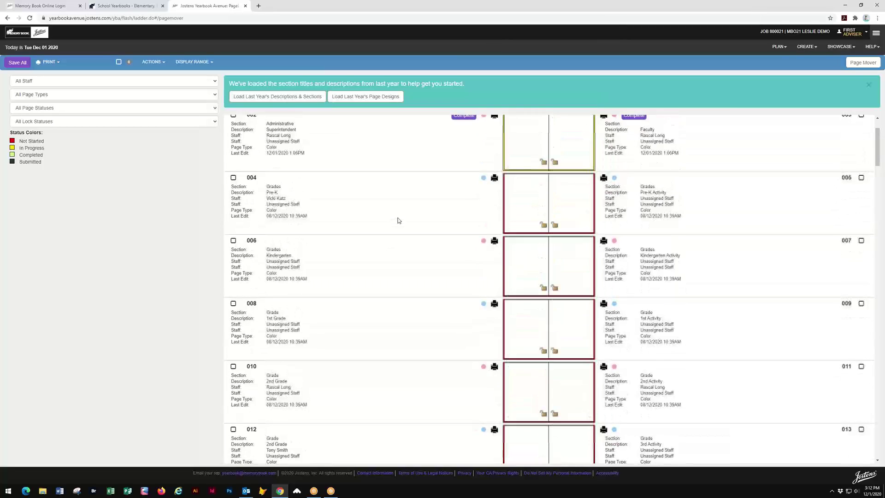
scroll(398, 220, up, 2)
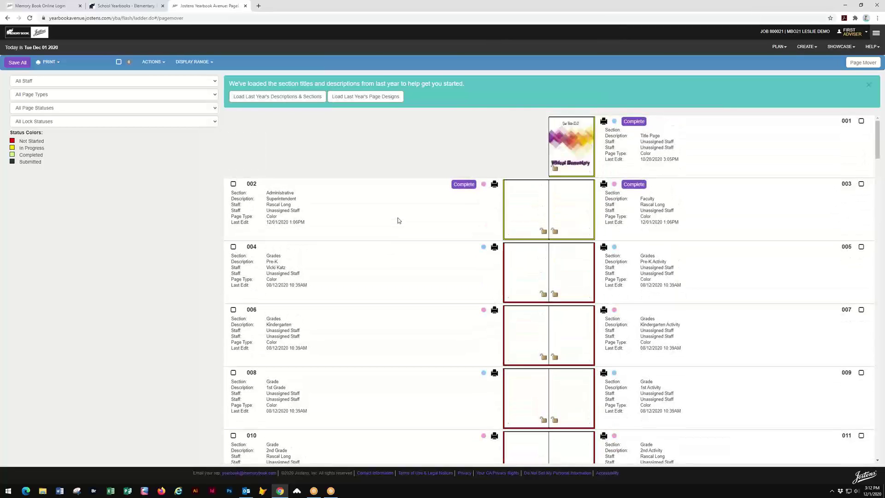
- Cancel the Leave site? prompt and Save All to keep the staff assignments
click(779, 47)
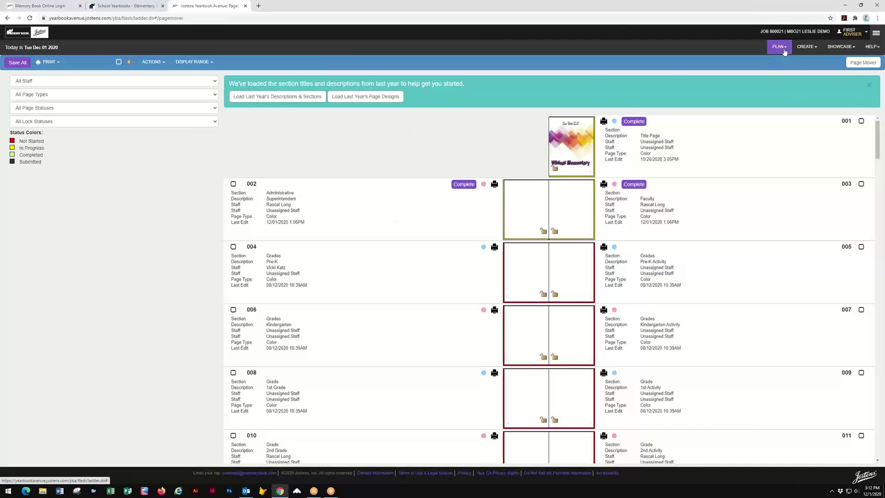
click(742, 86)
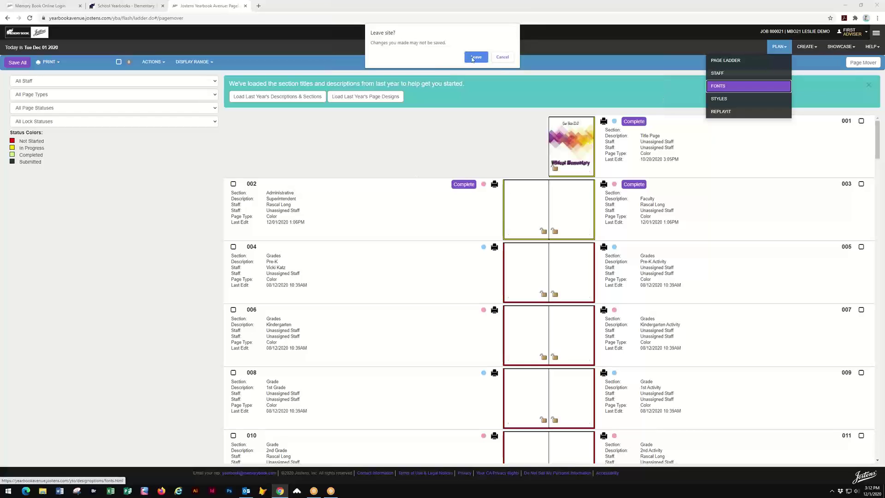
click(502, 56)
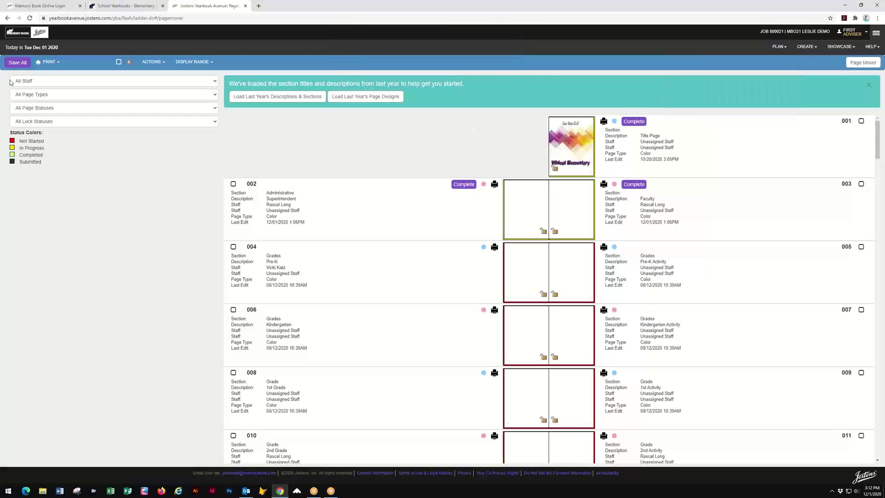
click(17, 62)
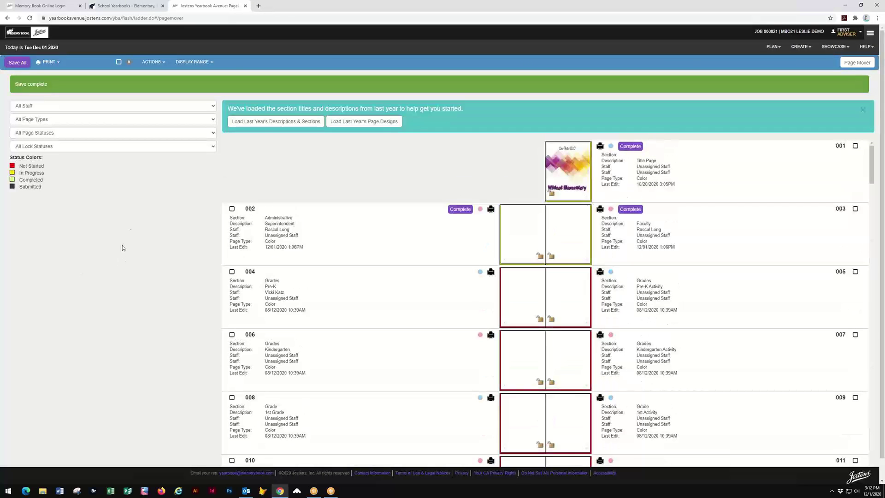
- Go to PLAN > Fonts and show the font type filter choices
click(773, 46)
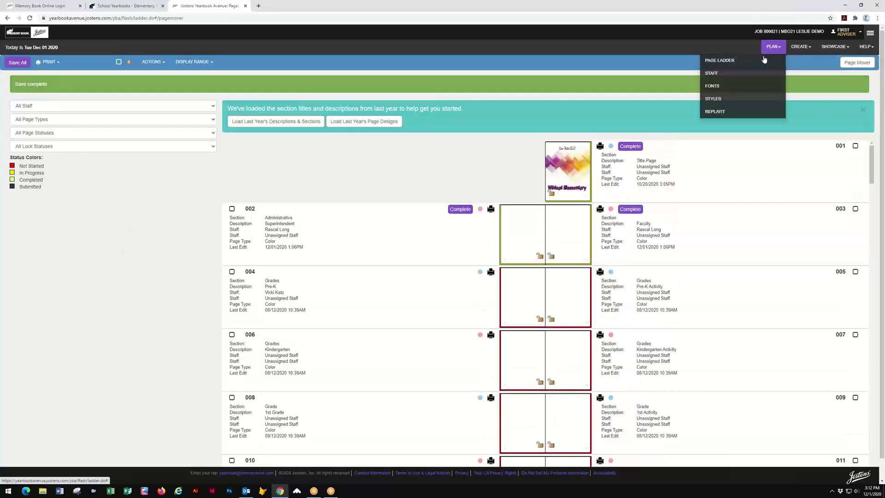
click(725, 90)
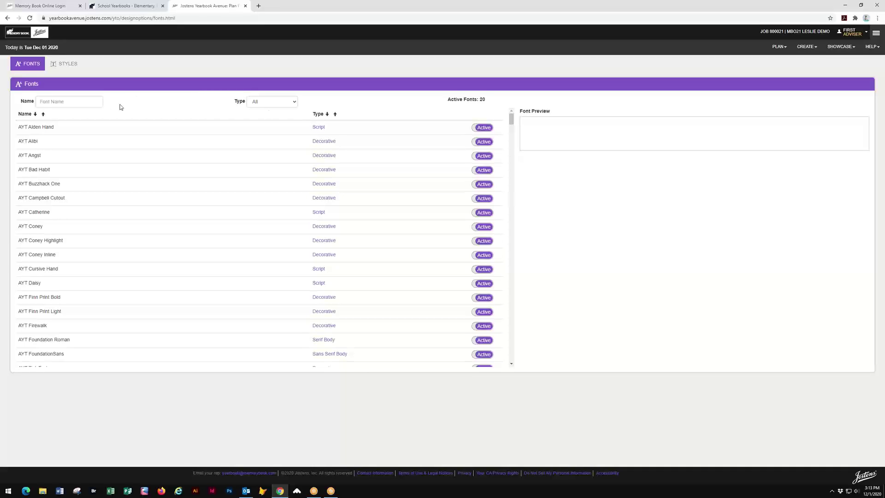
click(293, 103)
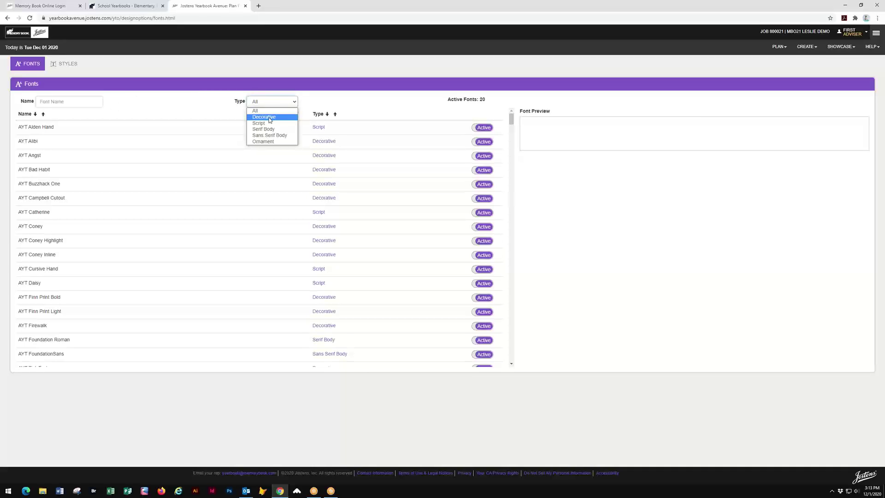
- Filter the fonts to Decorative and activate AYT Bria, bringing active fonts to 21
click(277, 116)
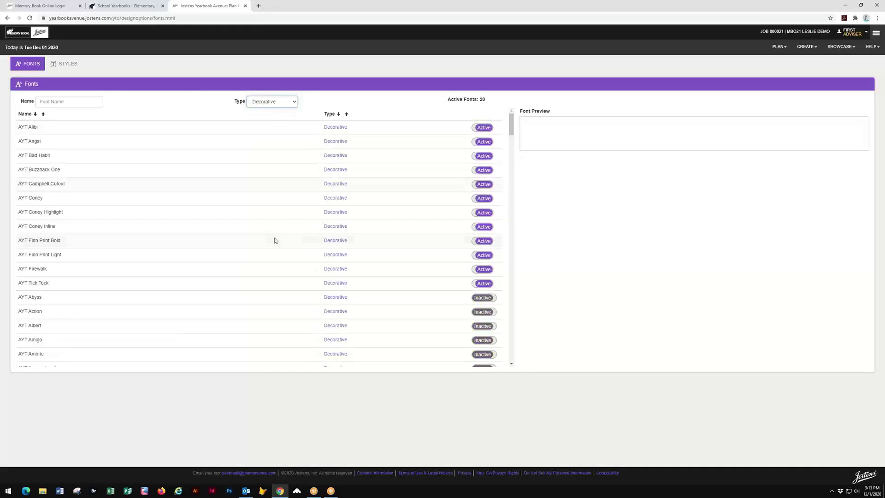
scroll(277, 240, down, 5)
scroll(276, 240, down, 3)
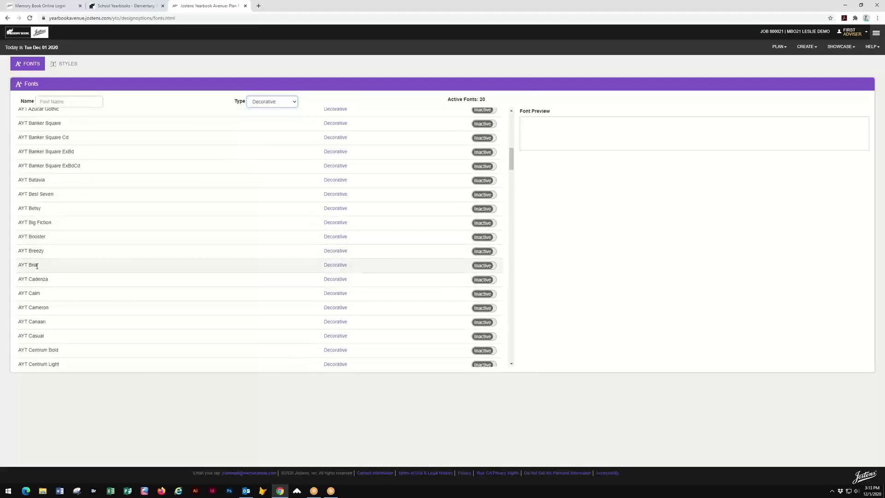
click(37, 265)
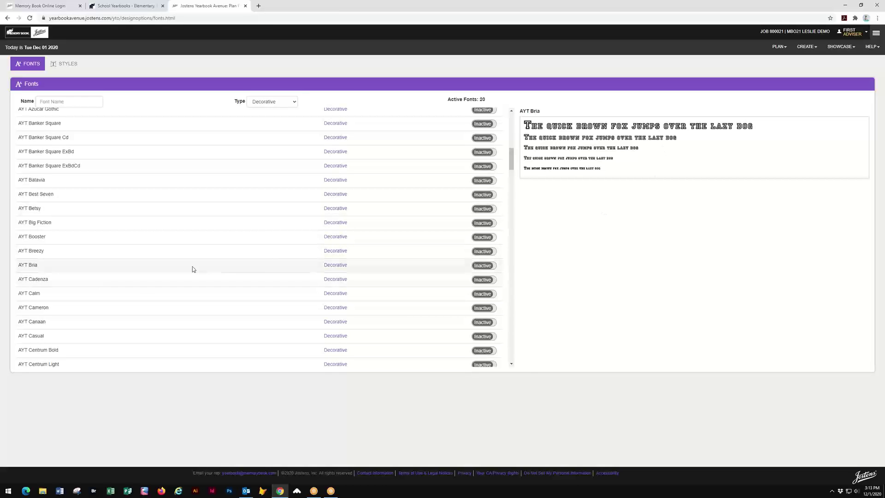
click(493, 267)
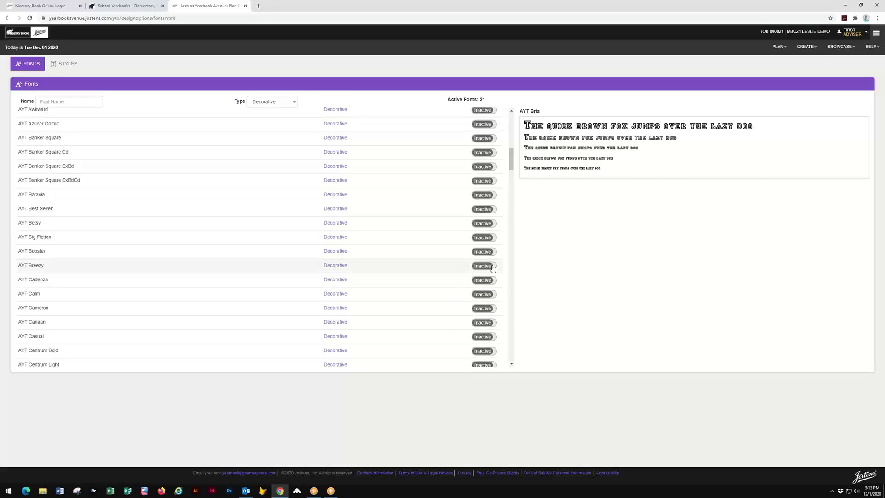
- Check AYT Bria in the full font list, then bring up the text styles list
scroll(494, 269, up, 6)
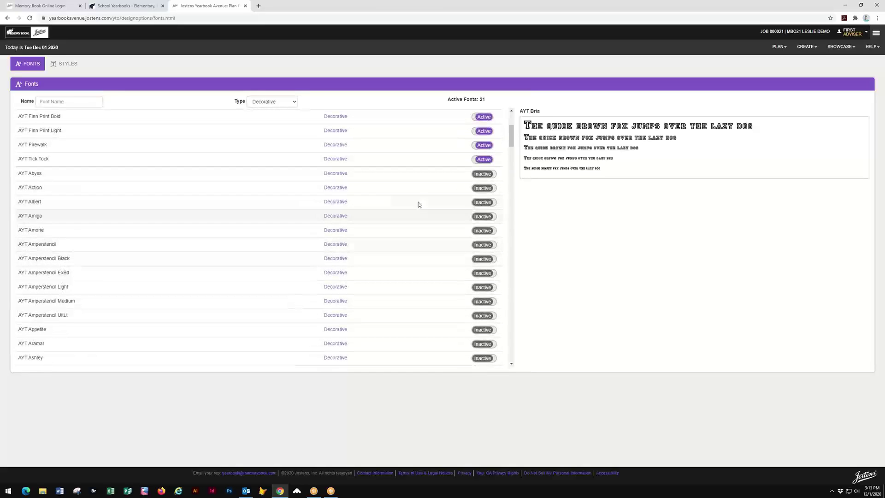
scroll(487, 293, down, 1)
scroll(71, 347, down, 4)
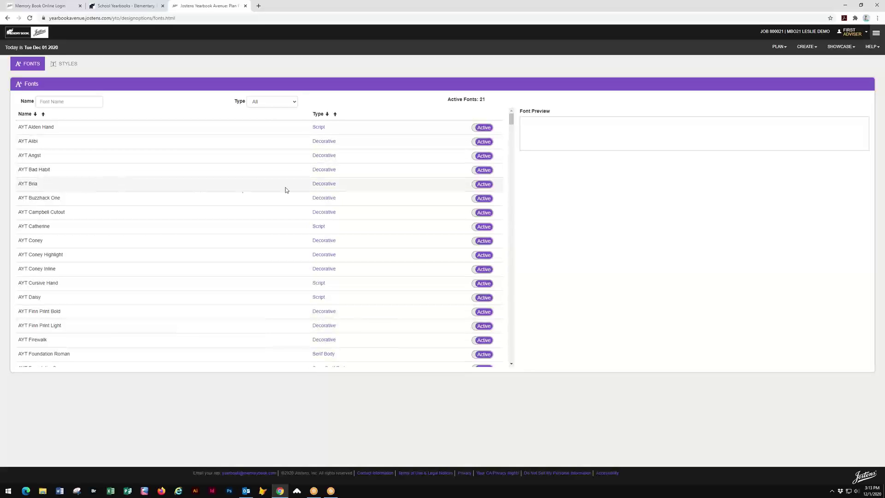
click(429, 188)
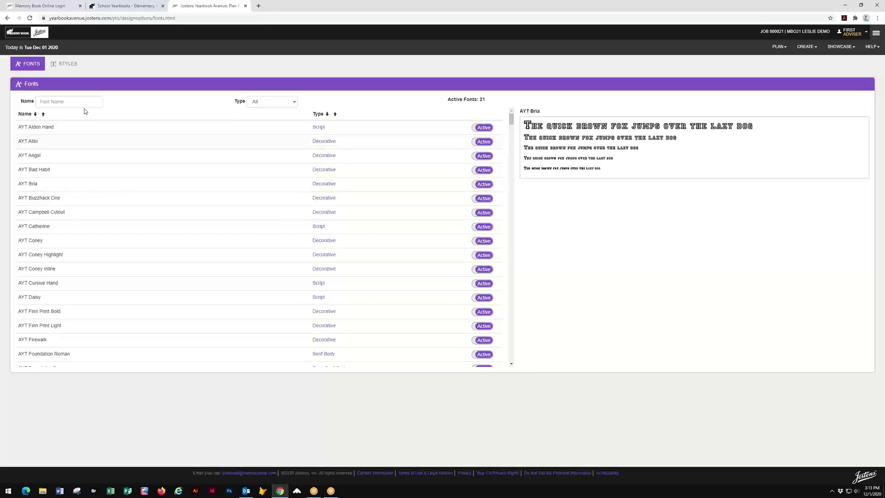
click(68, 64)
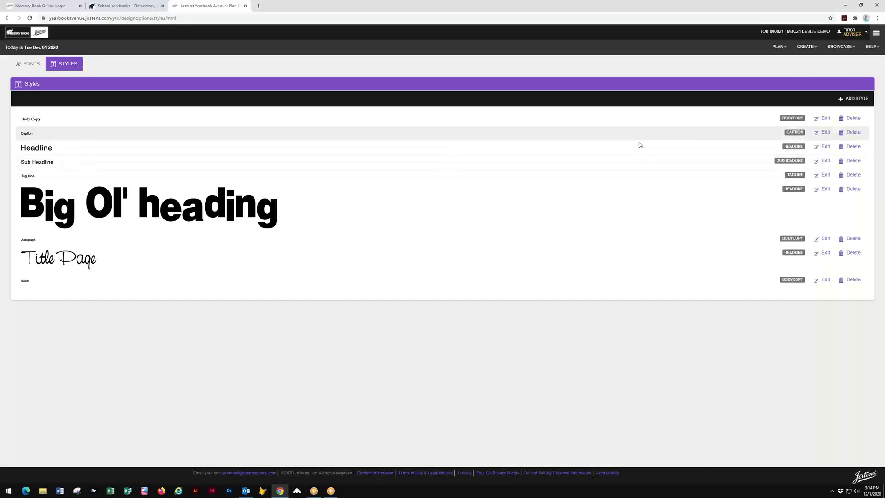
- Create and save a Biography Body Copy style in AYT Coney Inline, 10pt
click(854, 102)
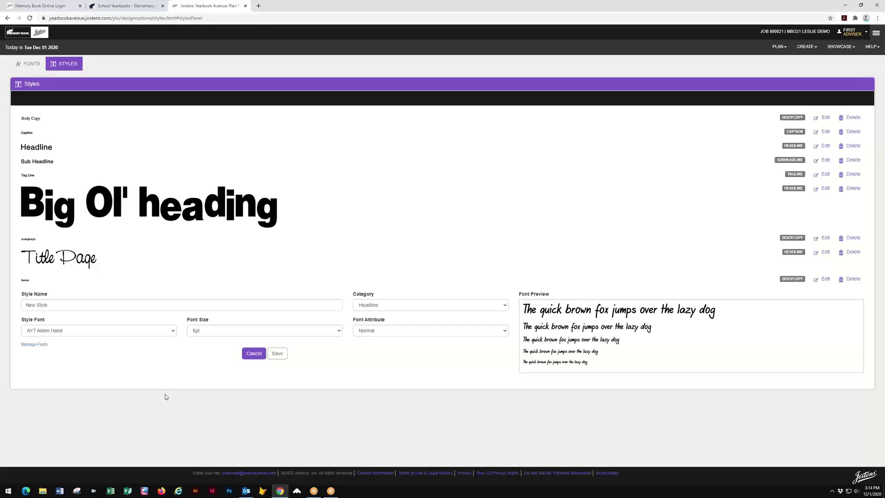
click(51, 303)
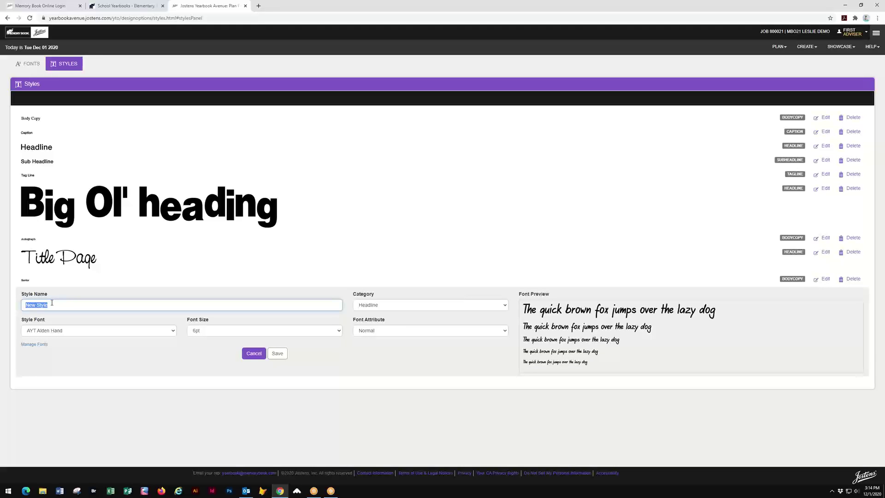
text(Biography)
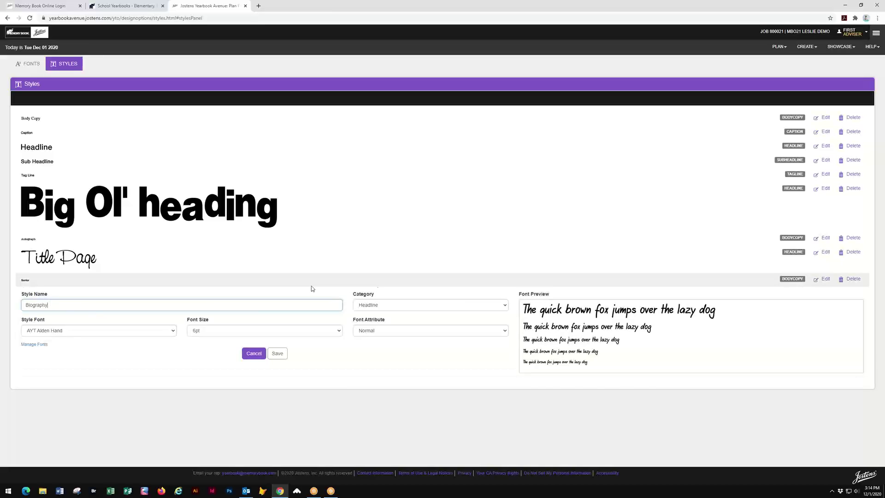
click(508, 308)
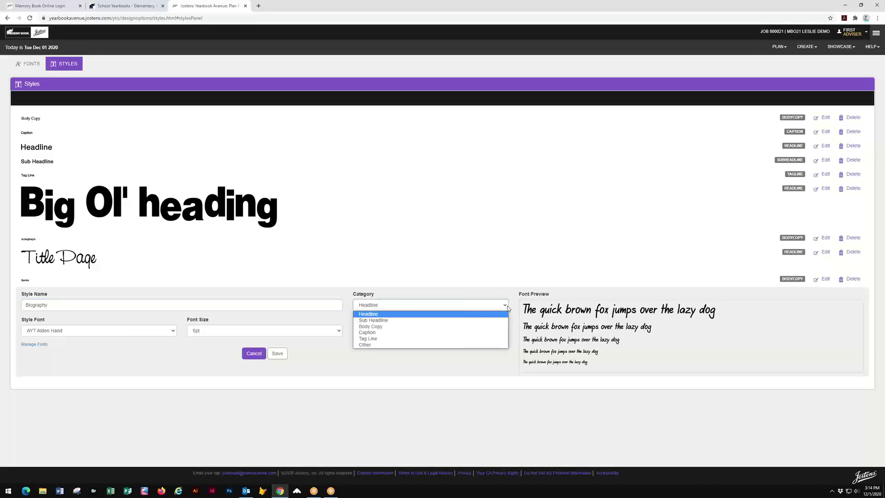
click(373, 327)
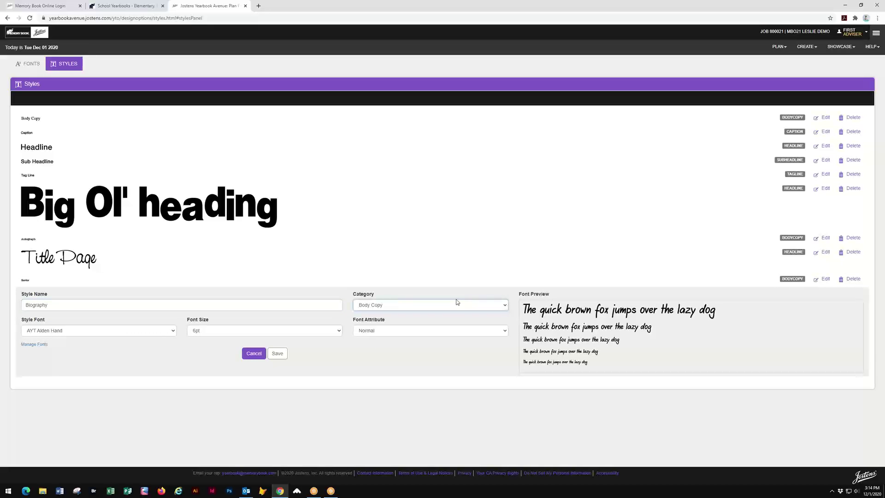
click(163, 332)
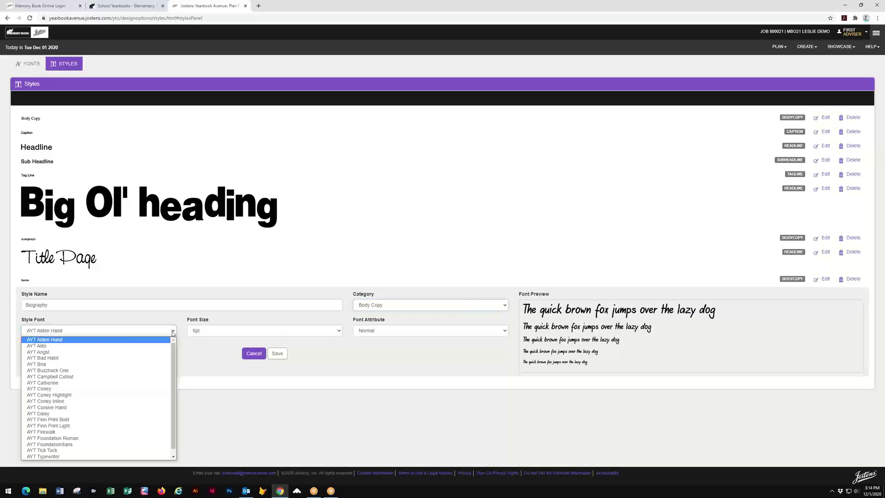
click(45, 401)
click(340, 332)
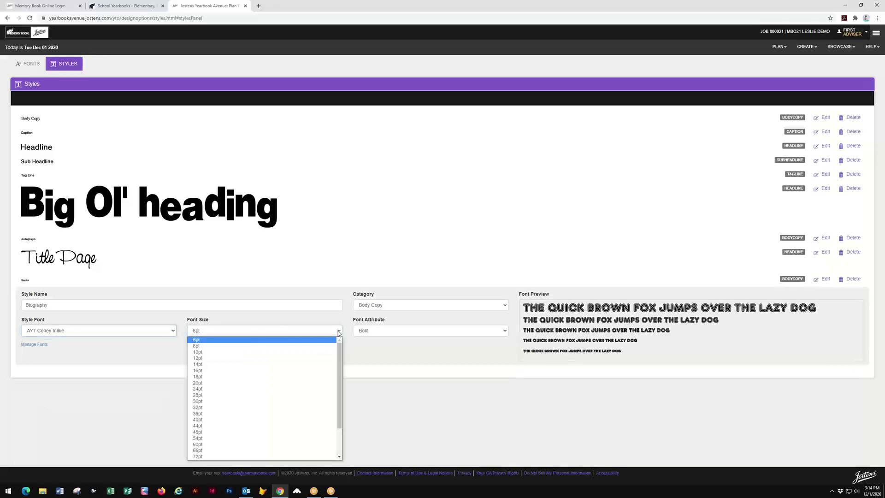
click(205, 352)
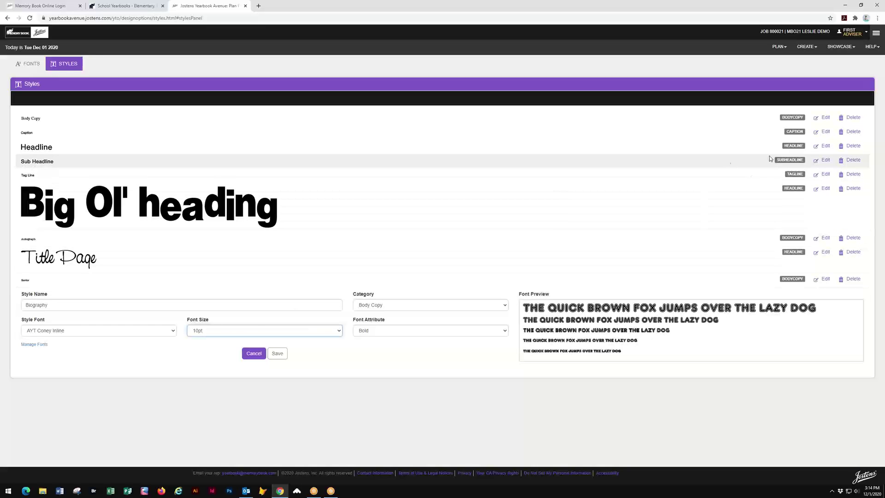
click(278, 353)
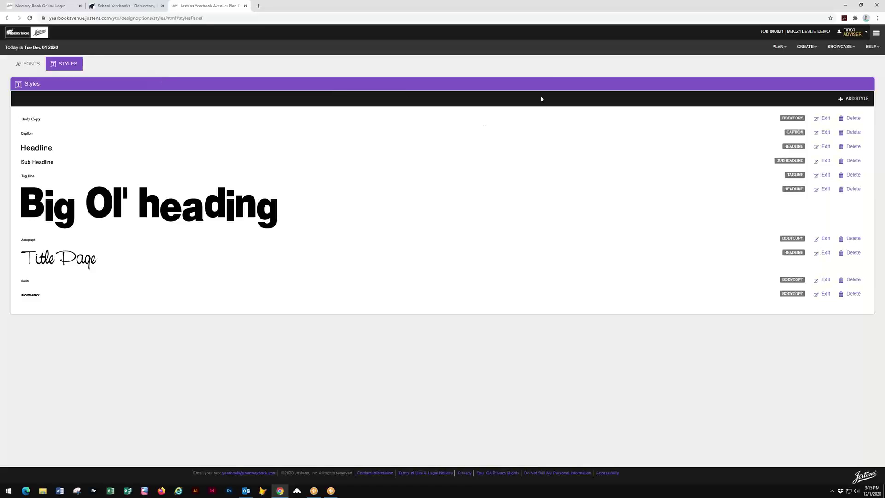
click(783, 51)
- View the Page Ladder, then go to the ReplayIt photo submission settings via PLAN
click(740, 60)
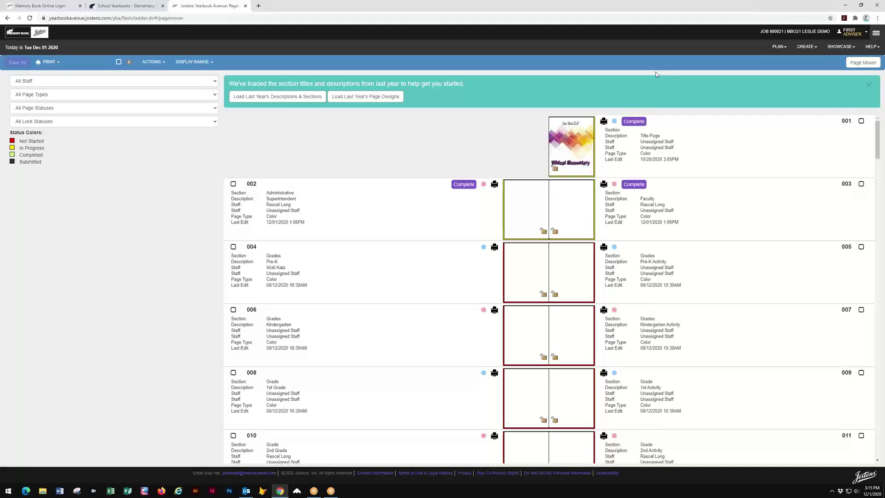
click(778, 46)
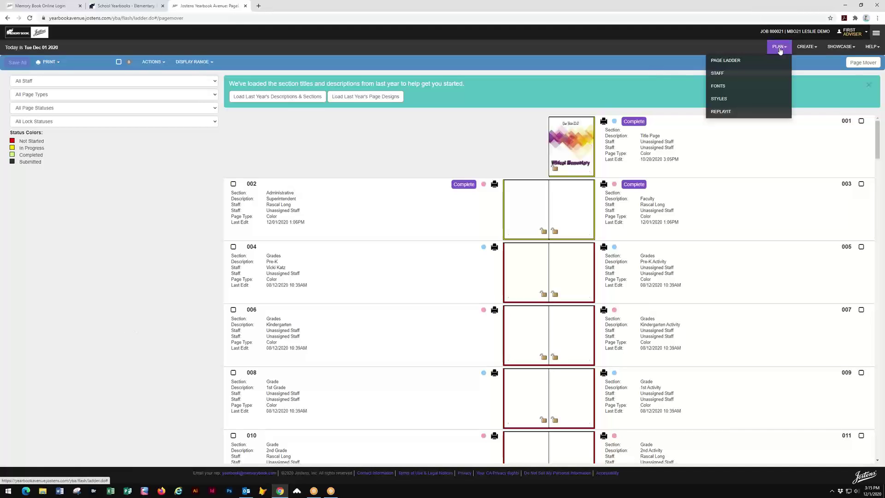
click(722, 112)
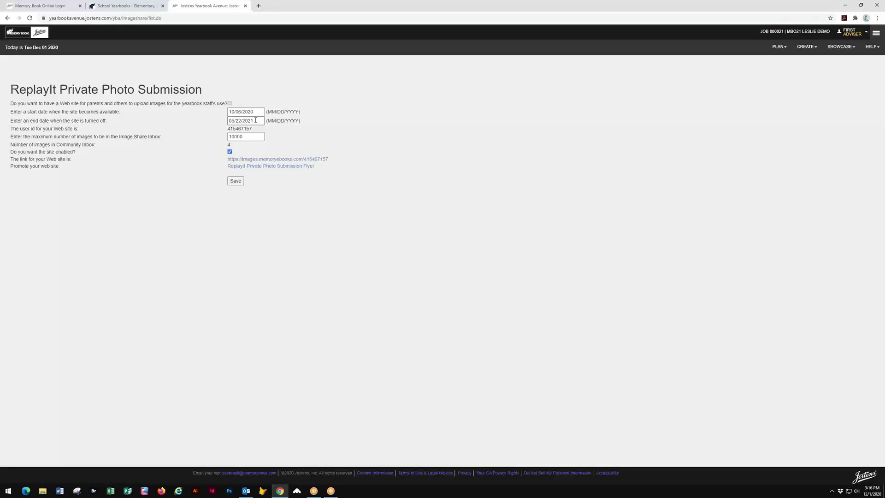
- Review the ReplayIt site's start date 10/06/2020 and end date 05/22/2021
click(256, 111)
click(496, 150)
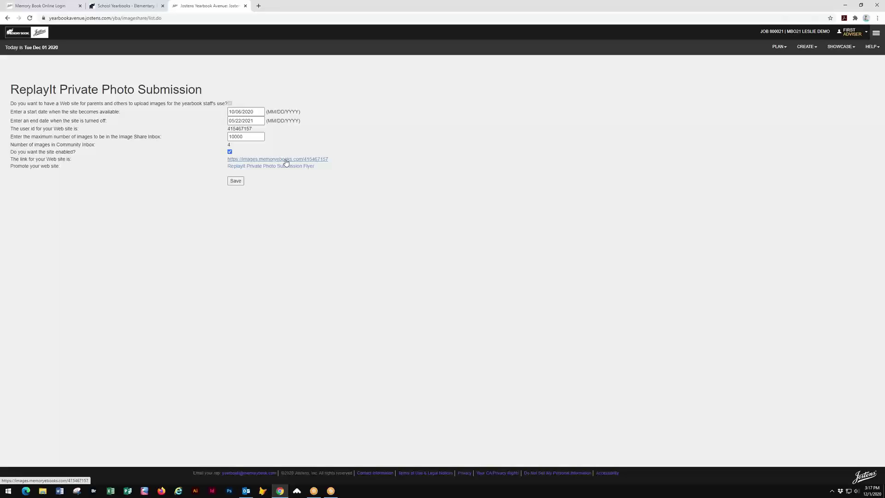
click(286, 160)
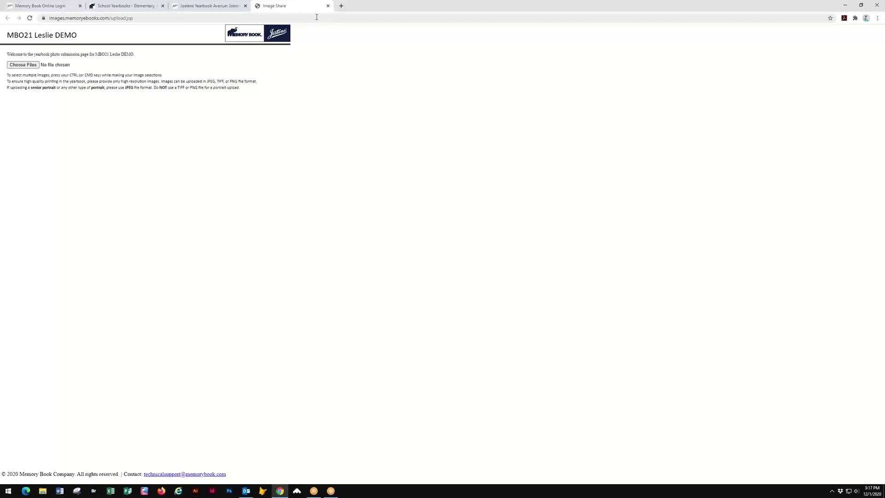
click(328, 6)
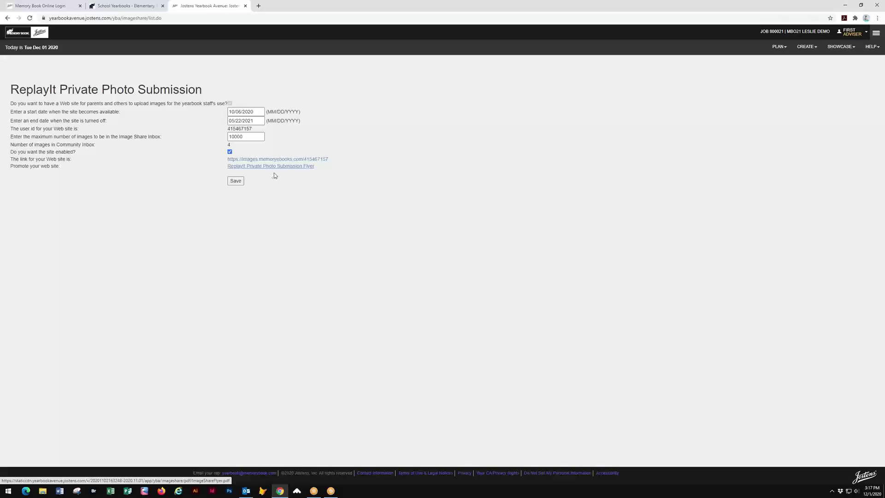
click(274, 172)
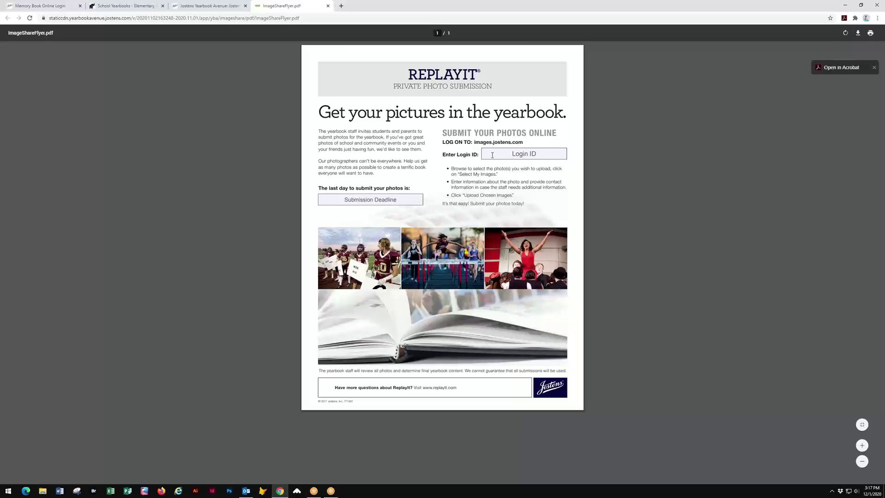
click(401, 199)
key(Tab)
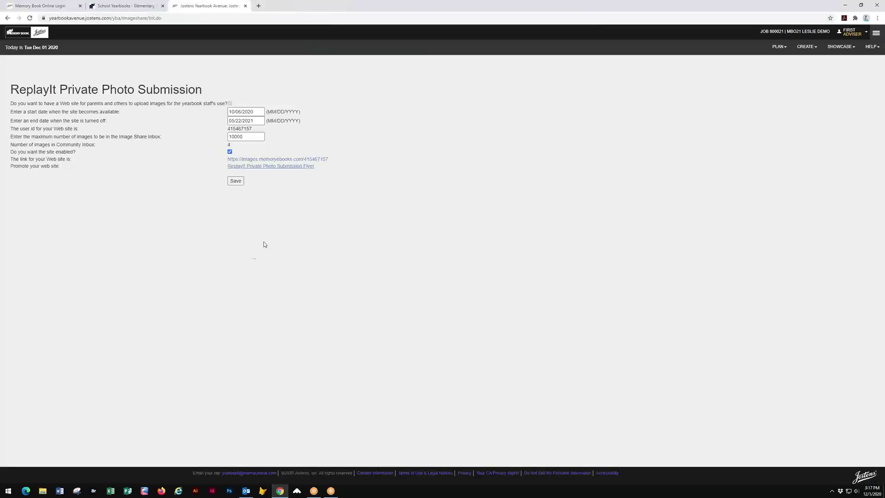
click(327, 5)
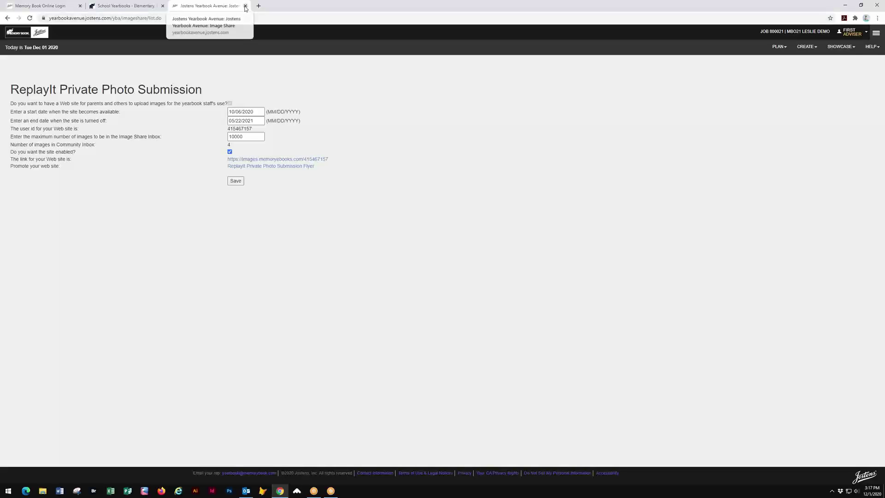
- Open the Image Library and show details for the ReplayIt photo Elephant Rock - 3.jpg
click(122, 8)
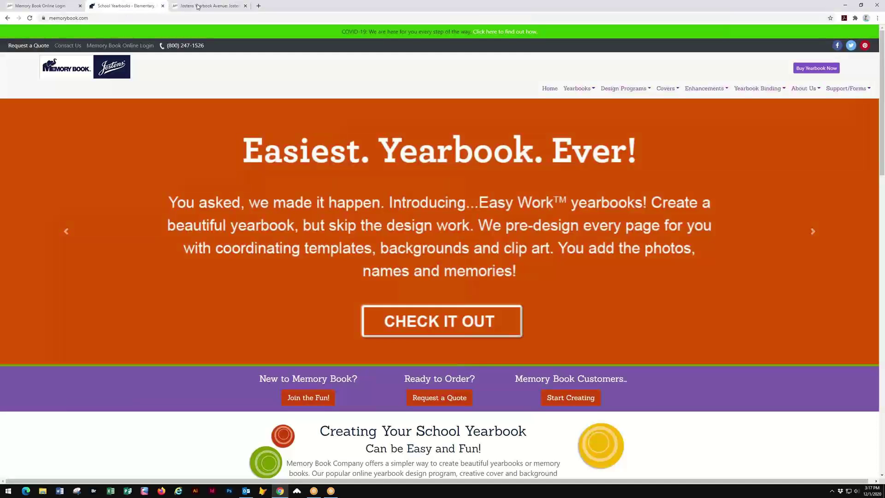
click(197, 5)
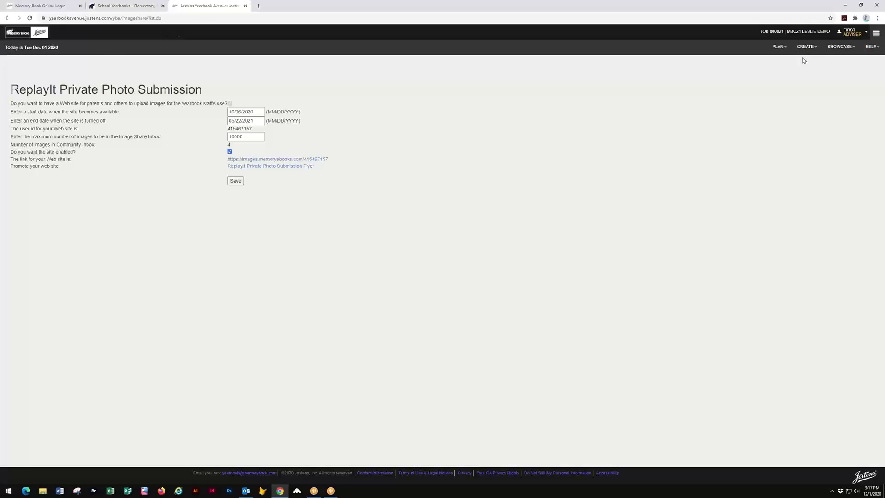
click(806, 46)
click(764, 105)
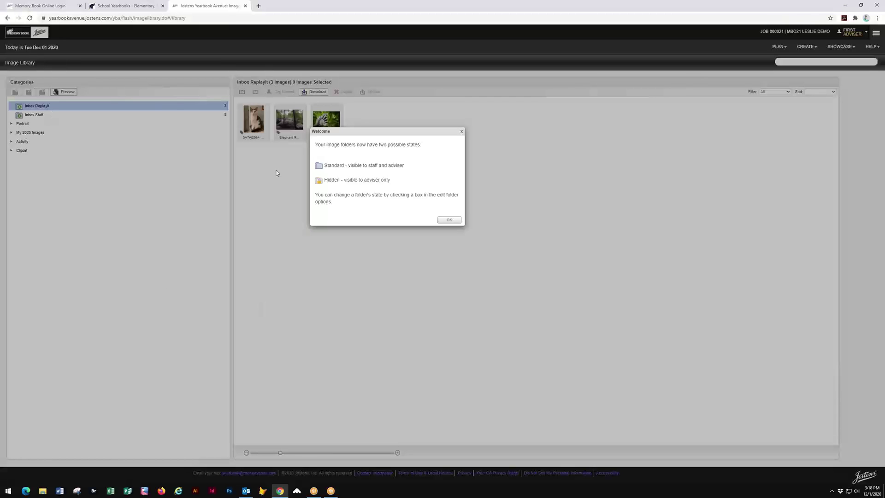
click(450, 221)
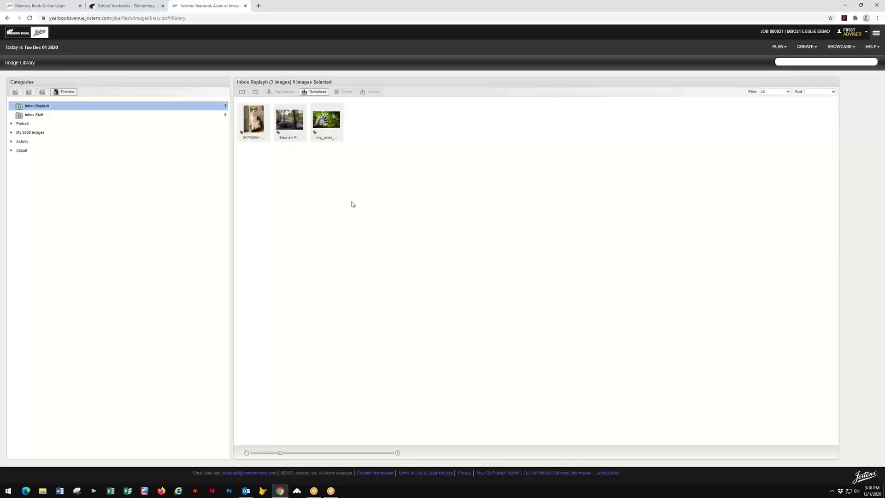
click(302, 133)
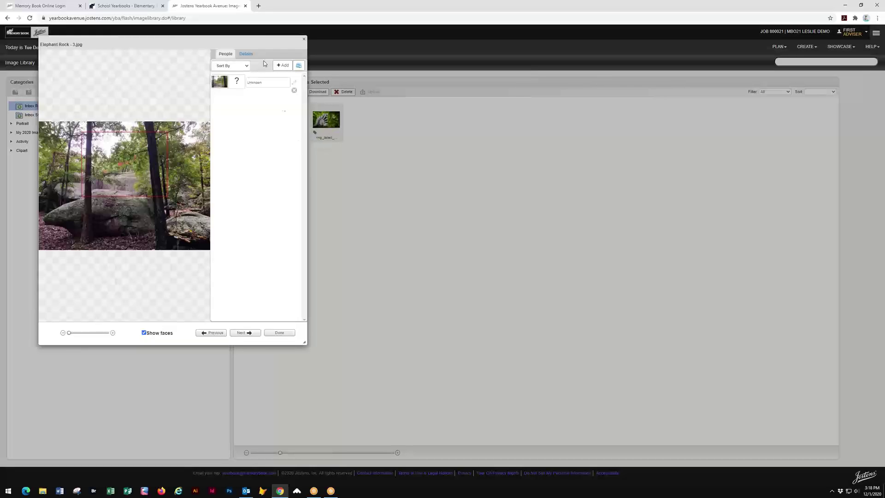
click(247, 54)
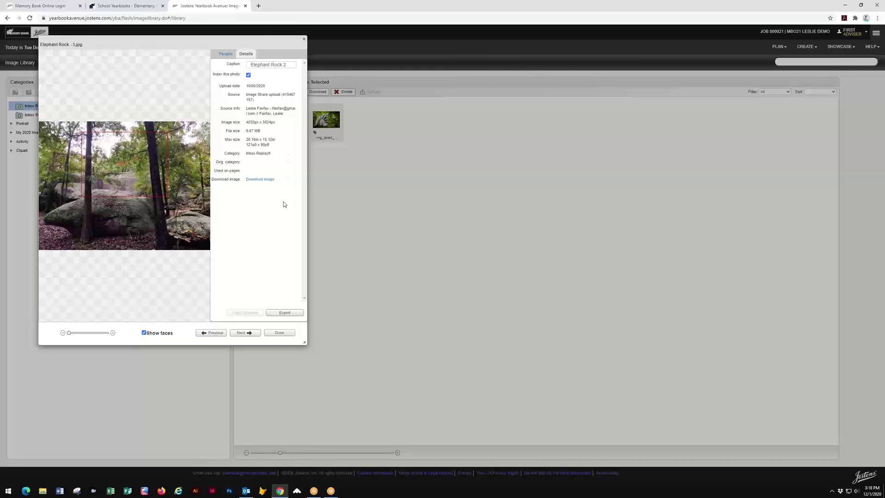
- Dismiss the Elephant Rock detail dialog with Done, back to the Inbox ReplayIt category
click(290, 334)
click(289, 333)
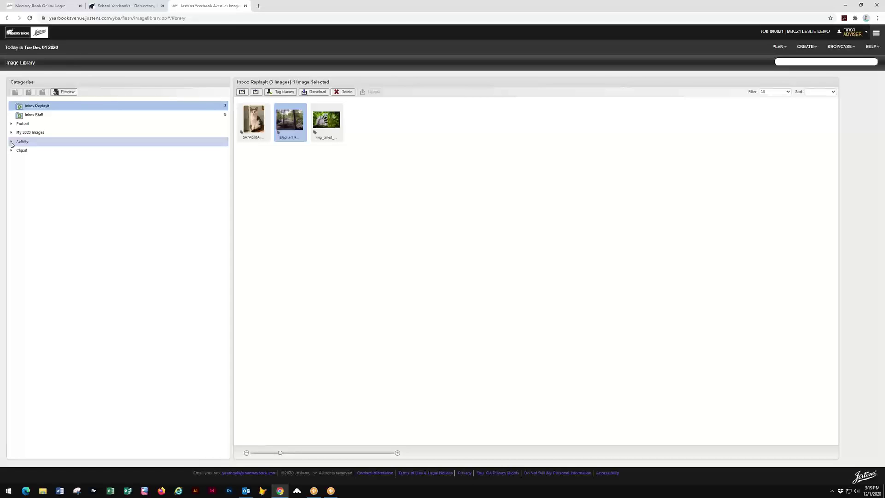
- Show the 64-image activity candids folder, toggle it saved, and expand My 2020 Images
click(12, 142)
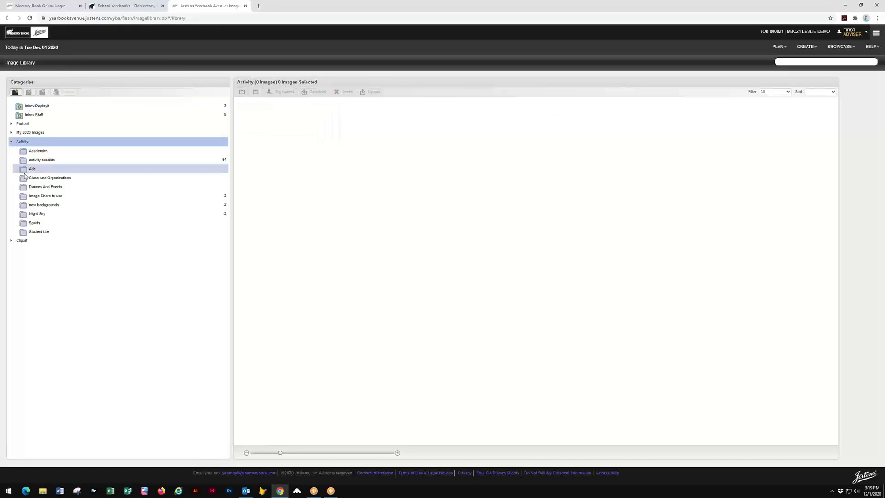
click(65, 162)
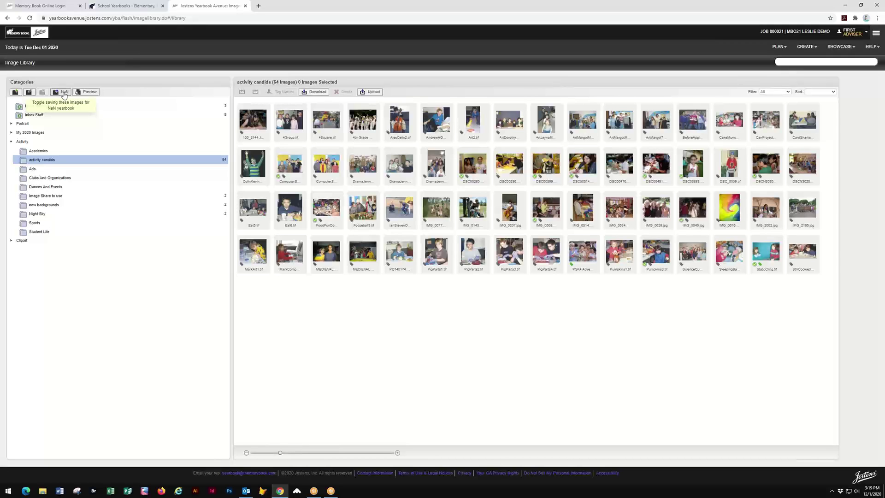
click(64, 94)
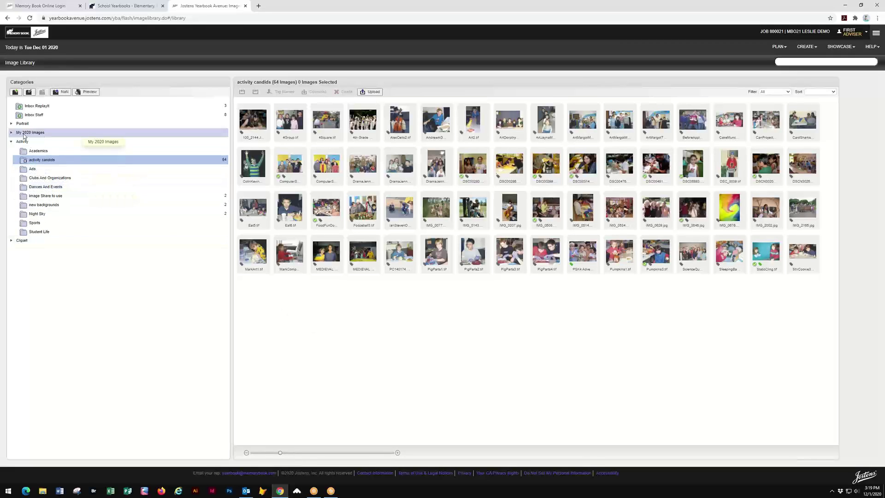
click(11, 132)
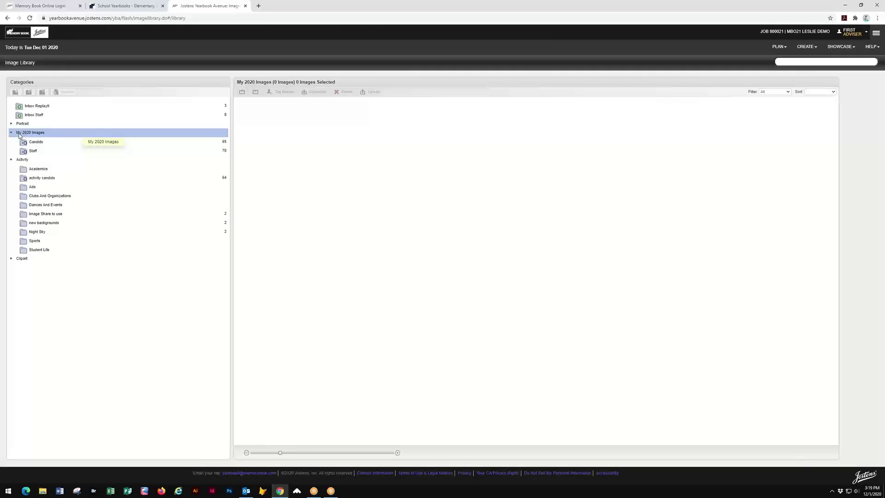
- View the My 2020 Images Candids folder (65 images), then Staff (70 portraits)
click(50, 142)
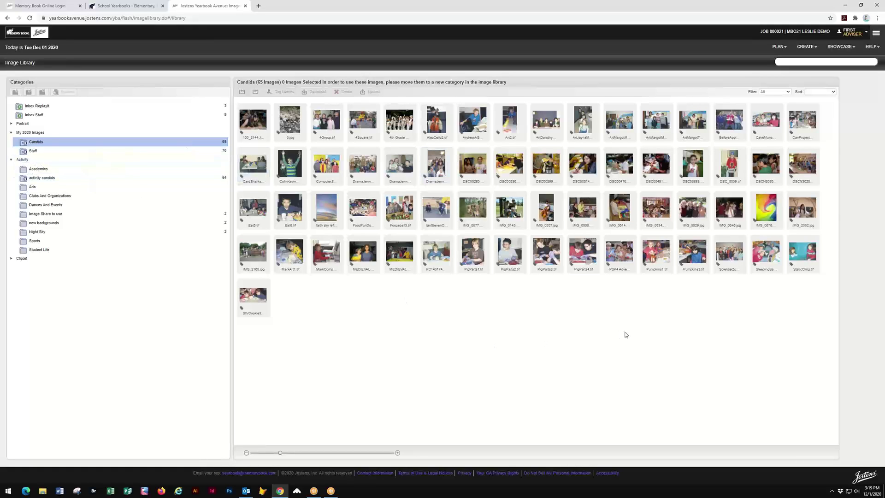
click(63, 151)
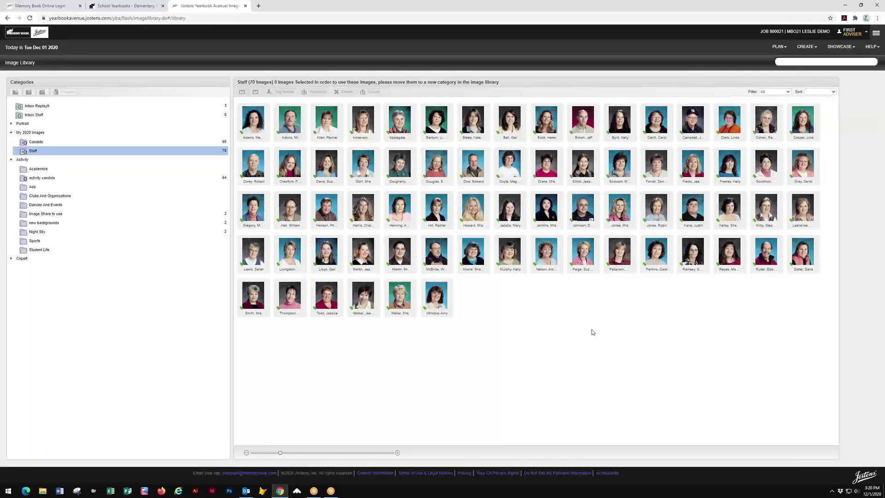
- Leave the Image Library for the Page Ladder from the PLAN menu
click(778, 48)
click(733, 63)
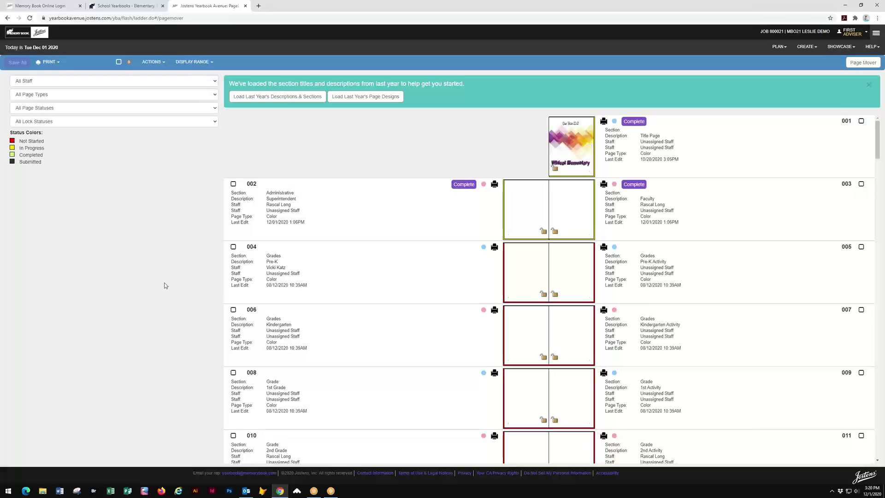
- Open the pages 2–3 spread in a new page designer
click(783, 49)
click(738, 58)
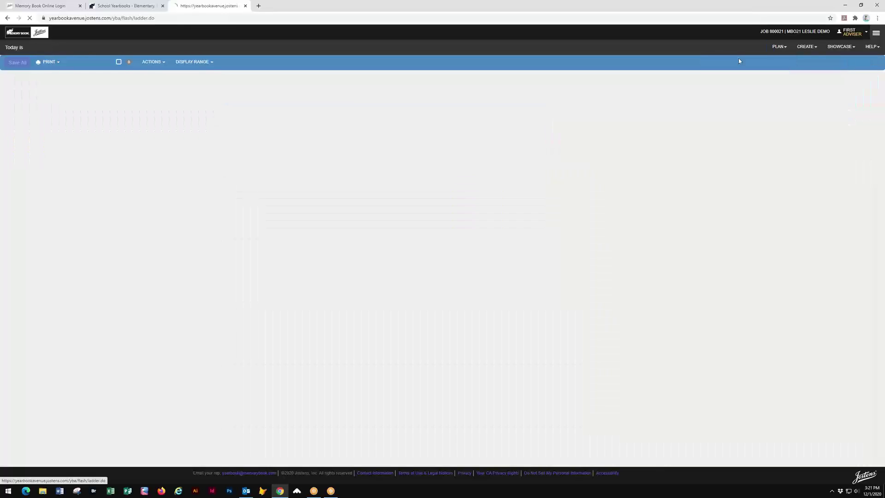
click(805, 48)
click(817, 58)
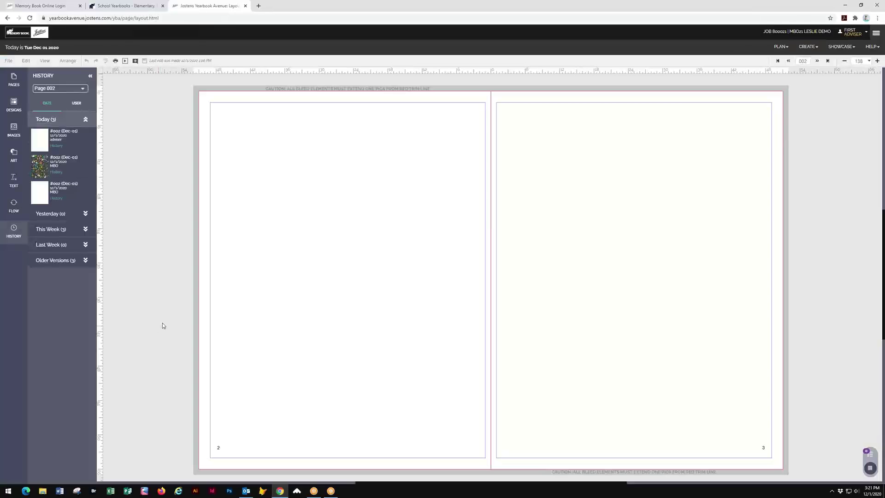
- List the My 2020 Templates designs and scroll through their thumbnails
click(13, 105)
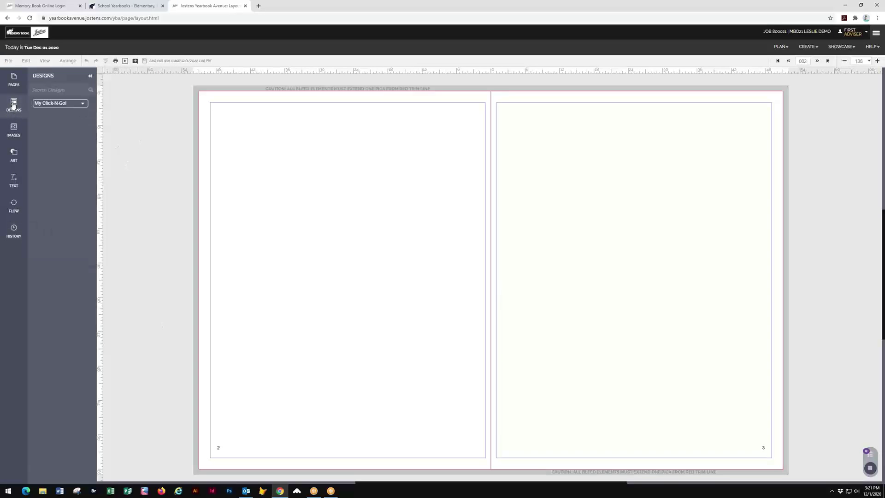
click(84, 105)
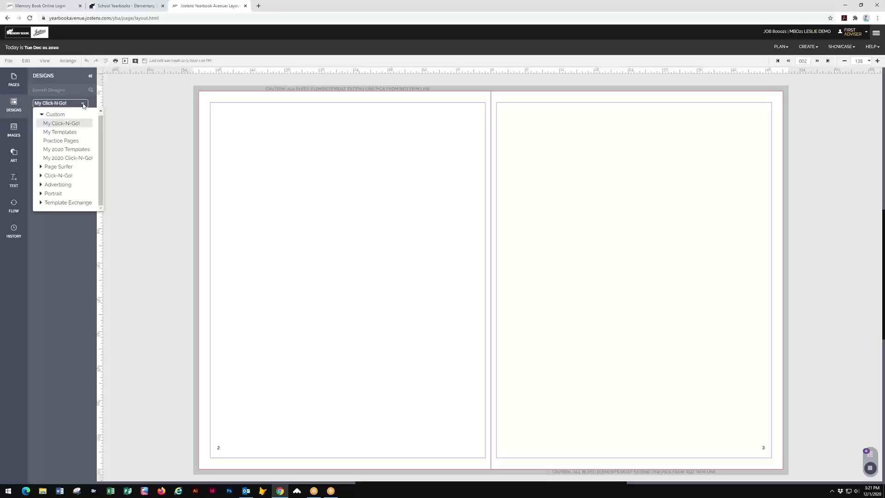
click(56, 150)
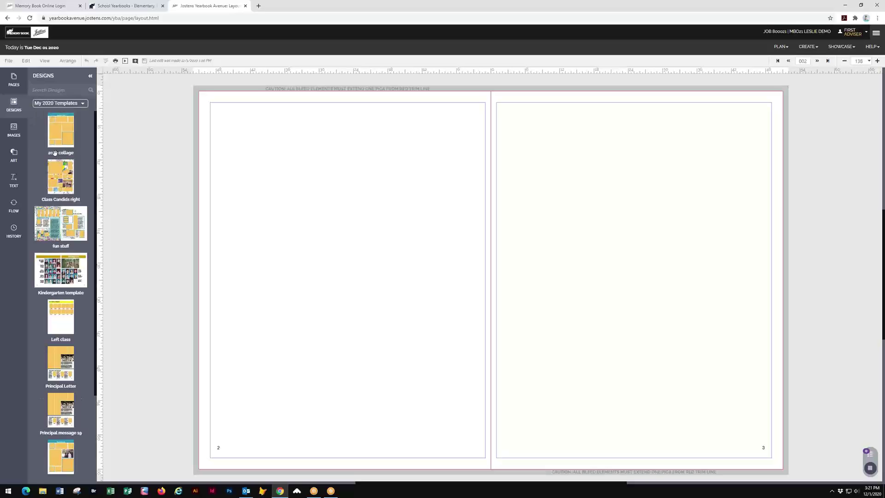
drag(95, 125, 111, 251)
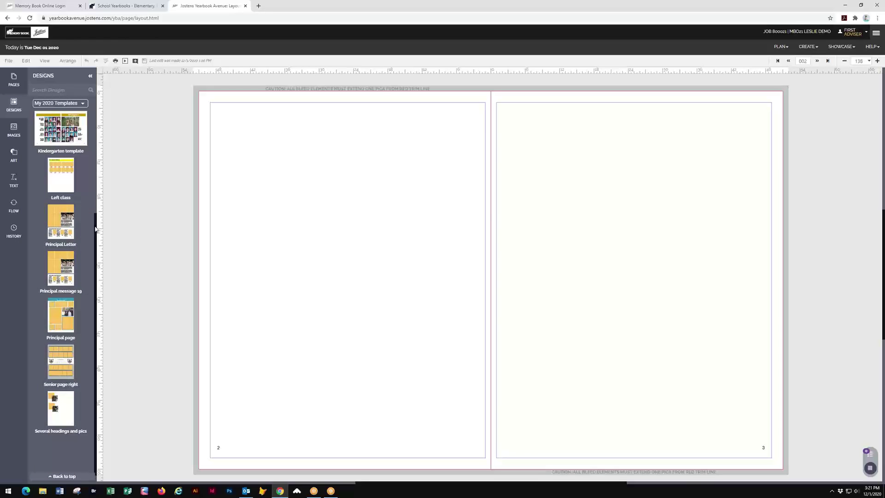
drag(94, 228, 110, 102)
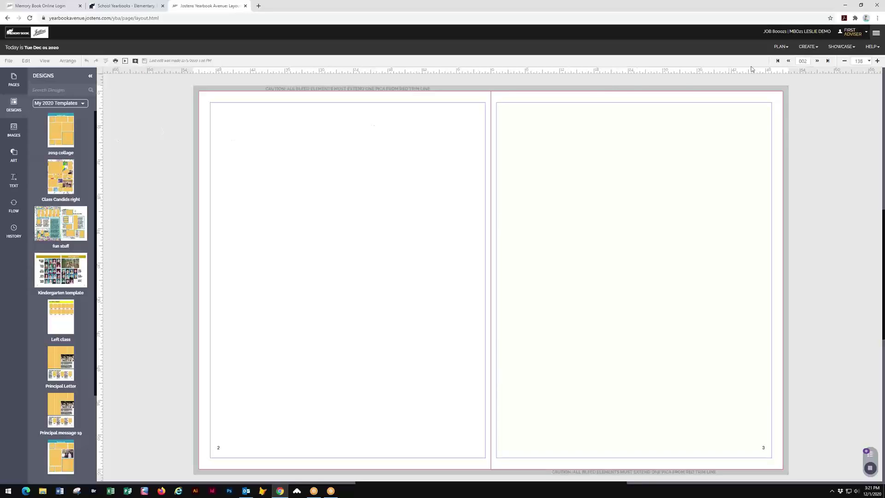
click(807, 46)
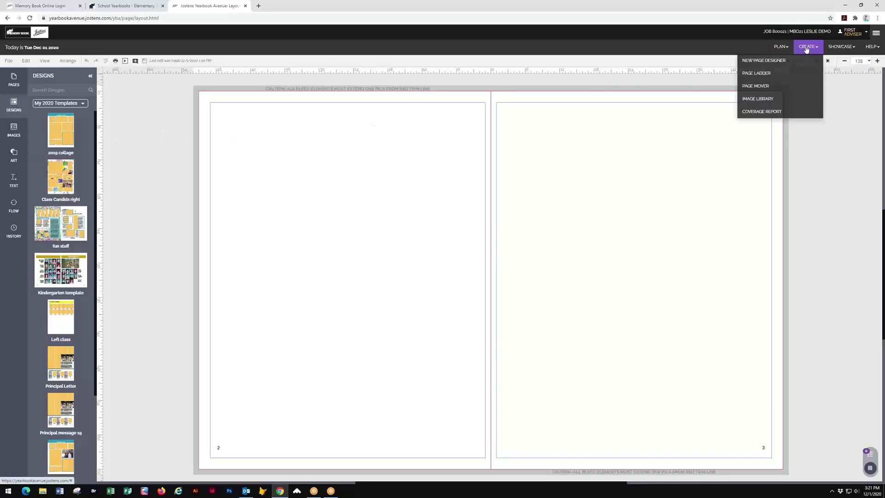
- In the Image Library, expand the Portrait category and show the 8 portraits in 2 Adkins
click(755, 99)
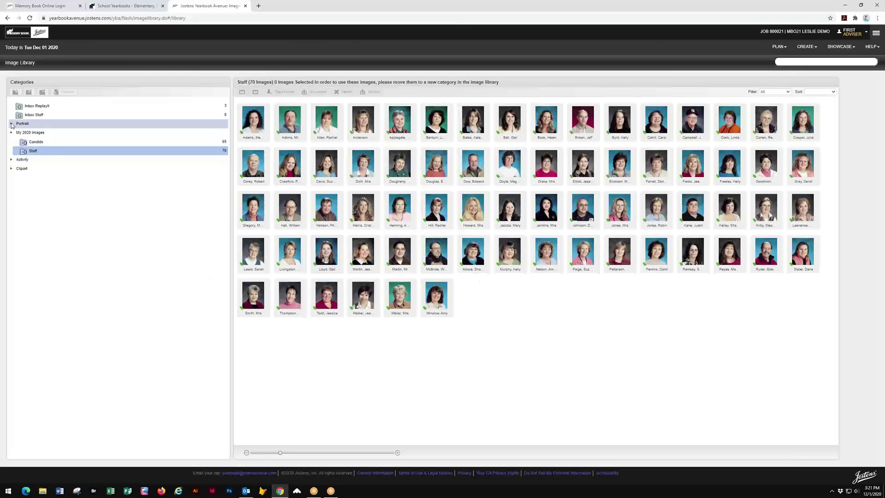
click(12, 124)
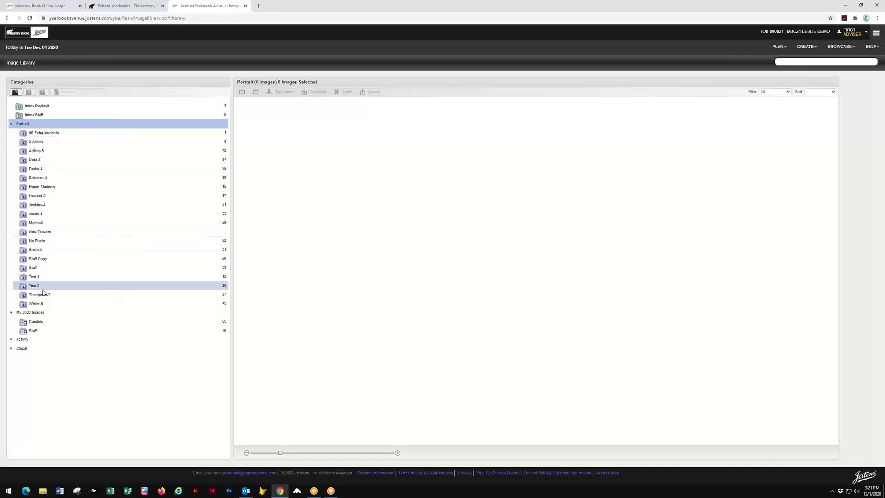
click(71, 142)
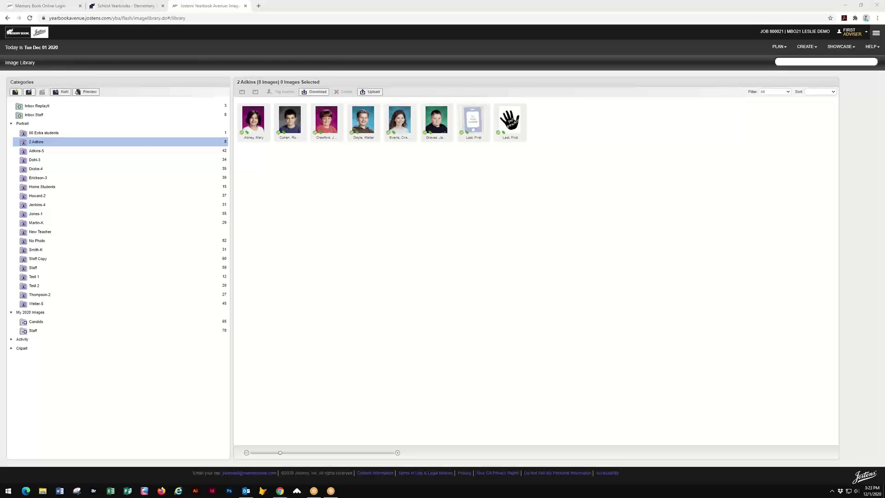
- Visit the Page Ladder from PLAN, then move on to the ReplayIt Private Photo Submission settings
click(779, 46)
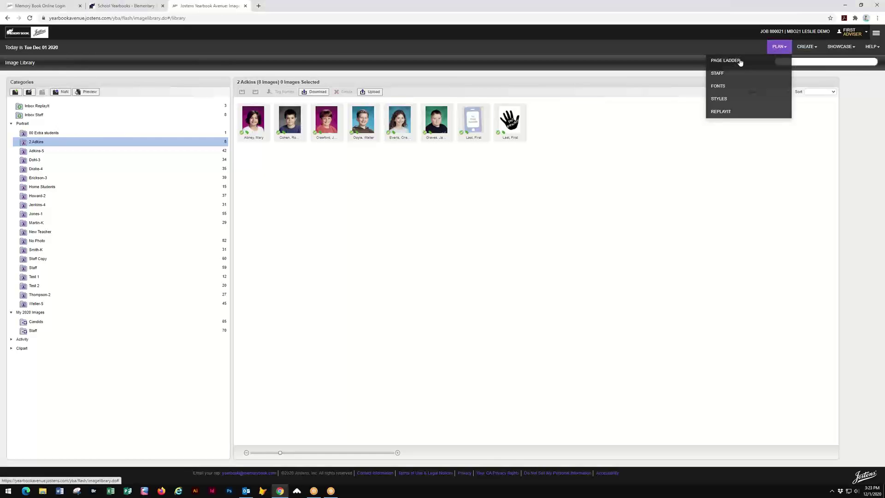
click(725, 60)
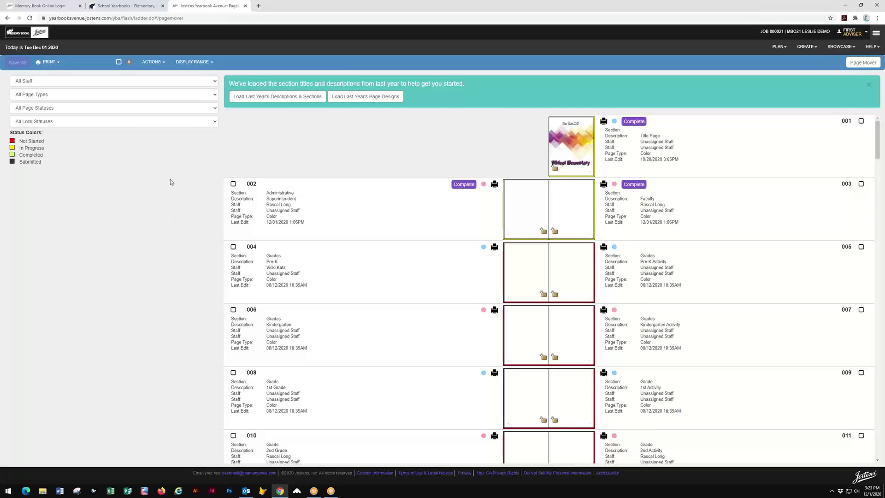
click(786, 50)
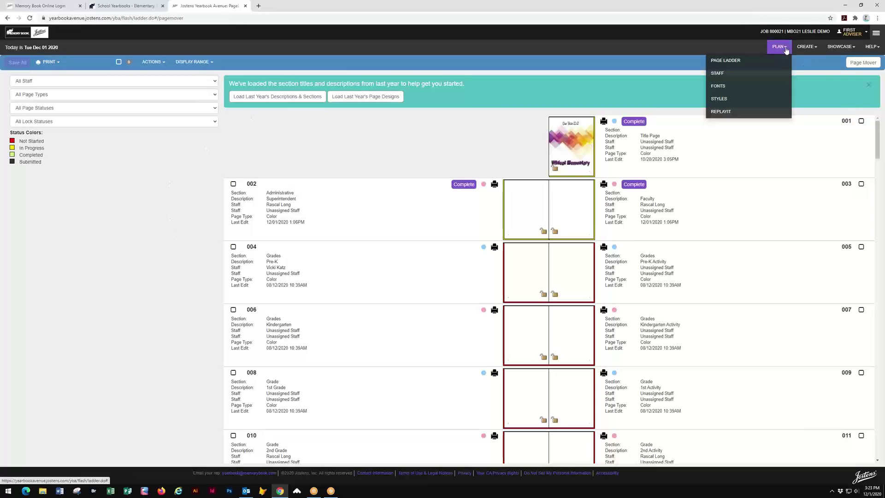
click(721, 112)
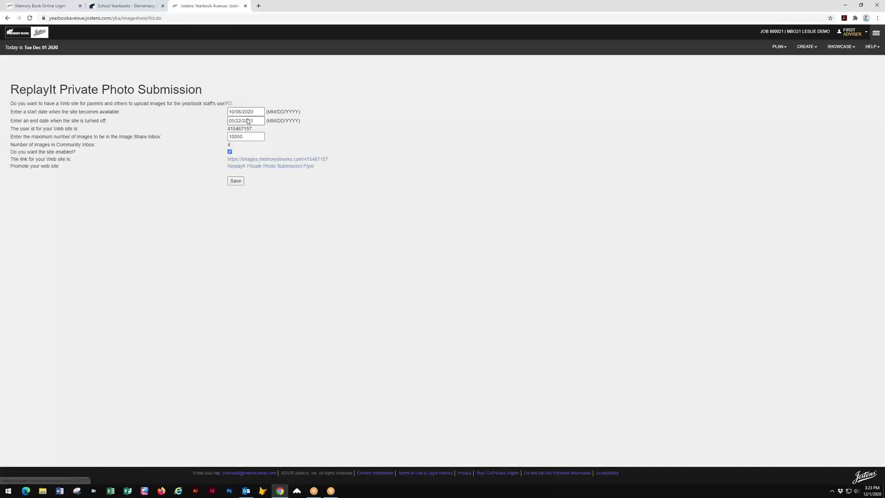
- Open the ReplayIt Private Photo Submission Flyer PDF in a new tab
click(286, 169)
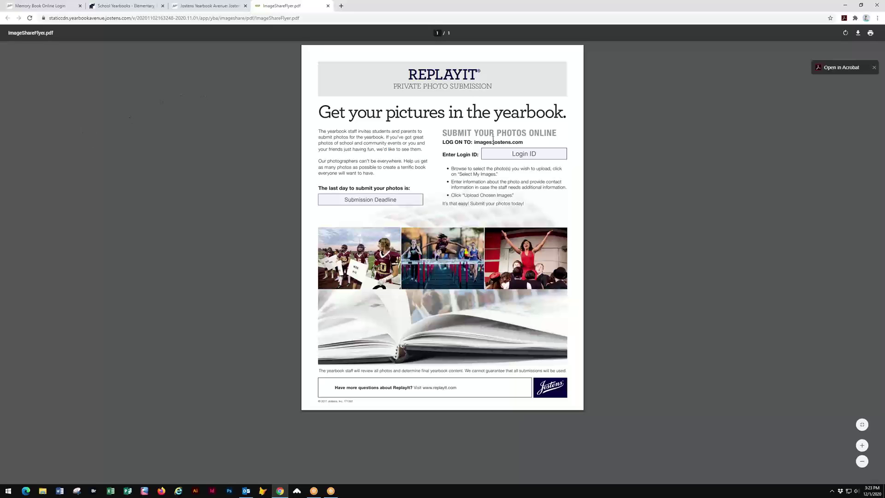
- Close and reopen the ImageShareFlyer.pdf tab, then return to the Jostens Yearbook Avenue tab
click(328, 6)
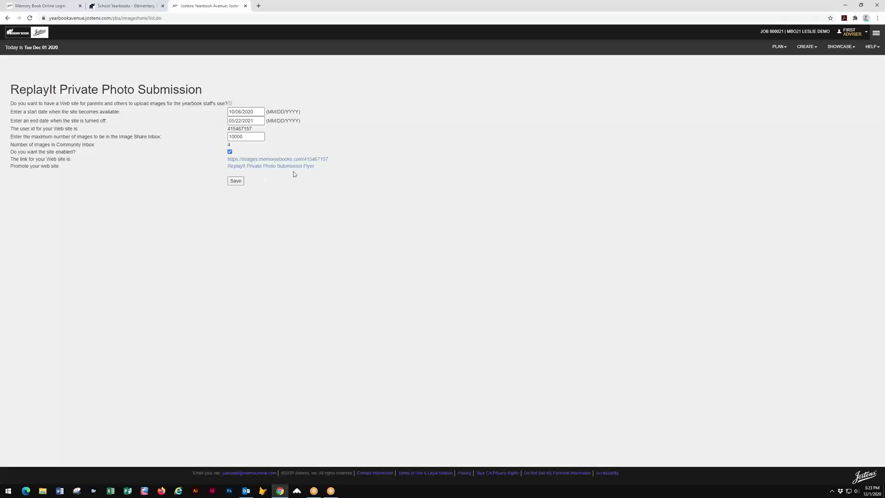
click(305, 171)
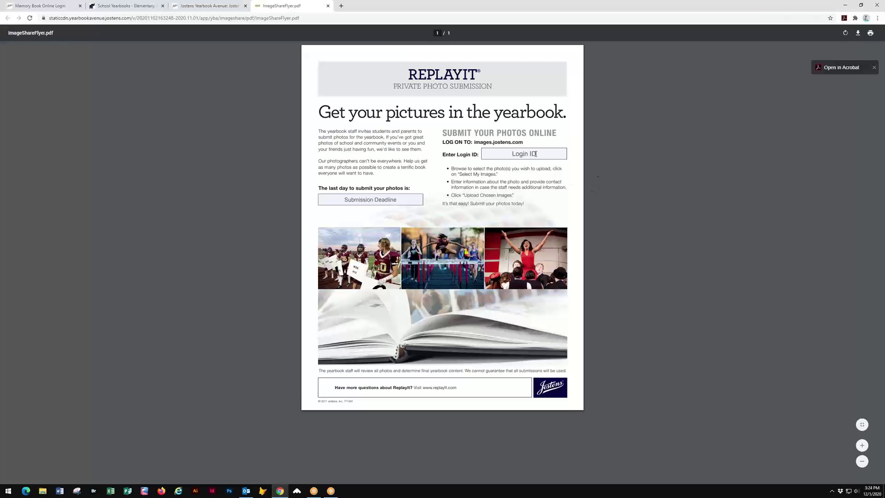
click(204, 6)
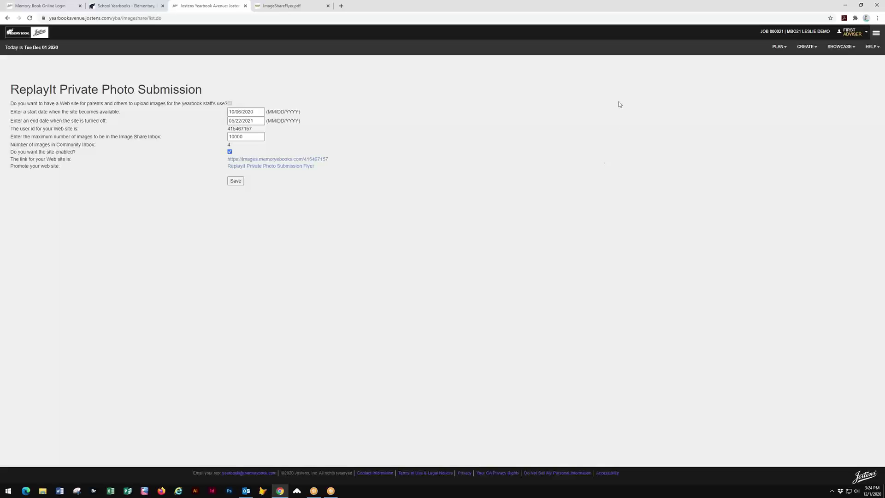
- Go back to the Page Ladder from the PLAN menu
click(778, 46)
click(721, 62)
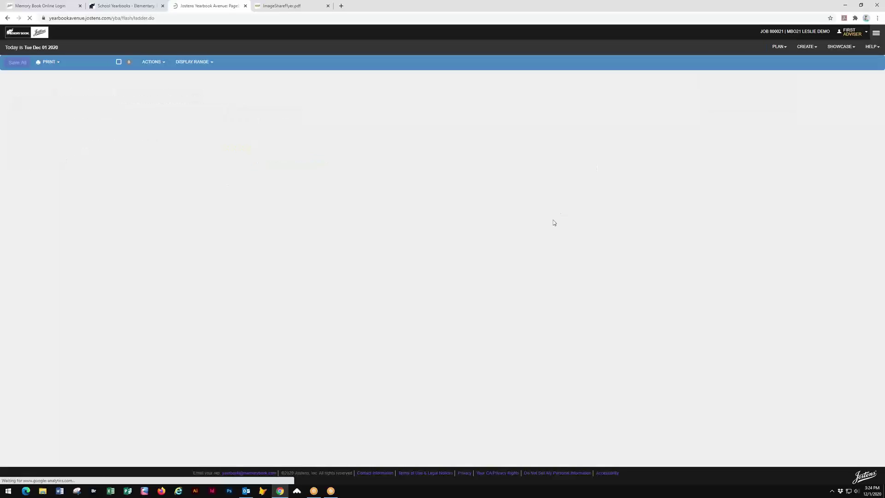